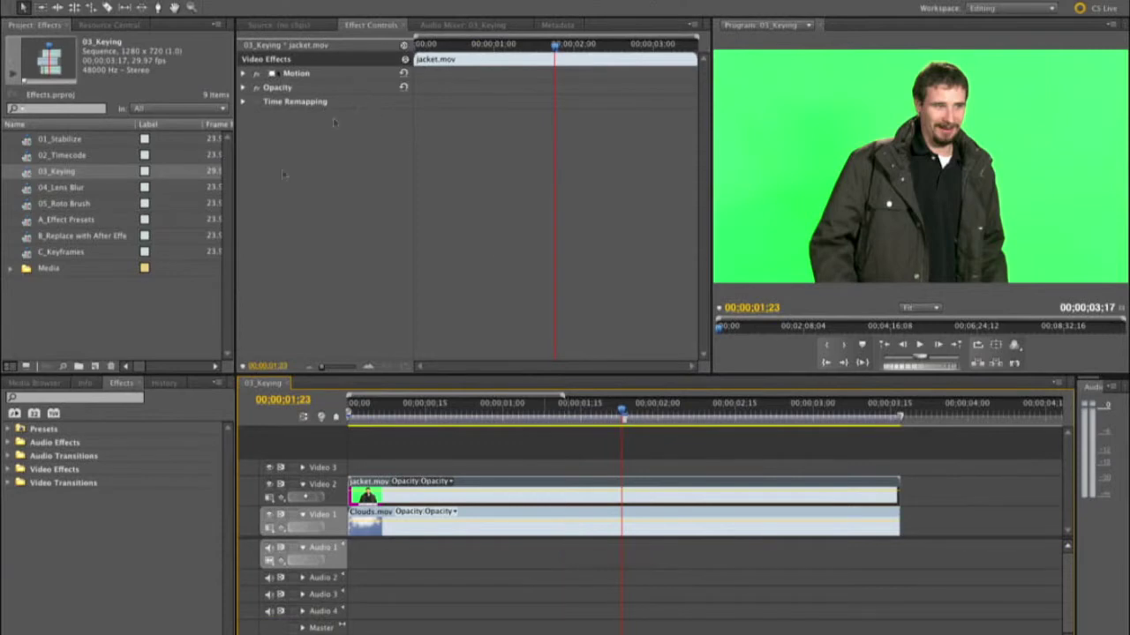
# Search the Effects panel for 'ultr' and drag Ultra Key onto jacket.mov in the timeline
pyautogui.click(111, 395)
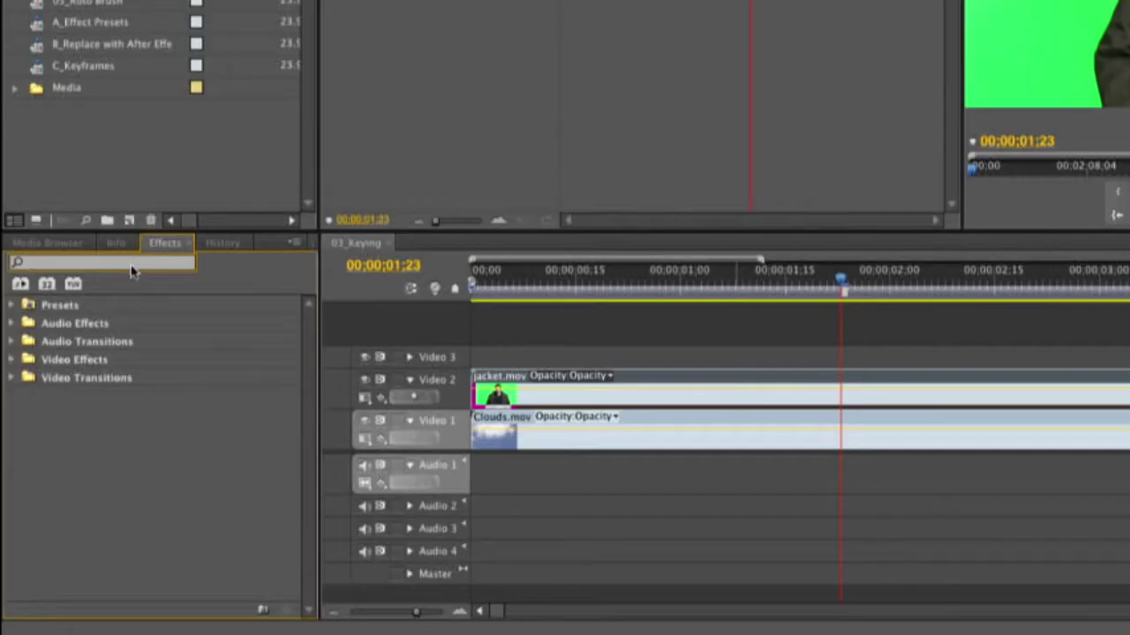
pyautogui.write('ultr')
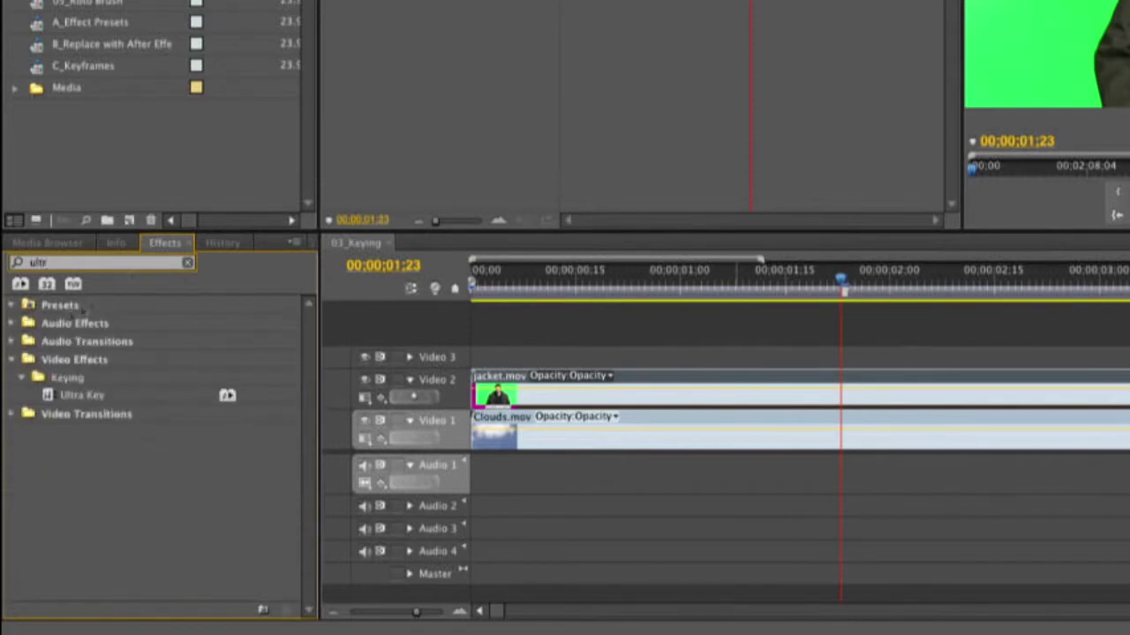
pyautogui.click(54, 398)
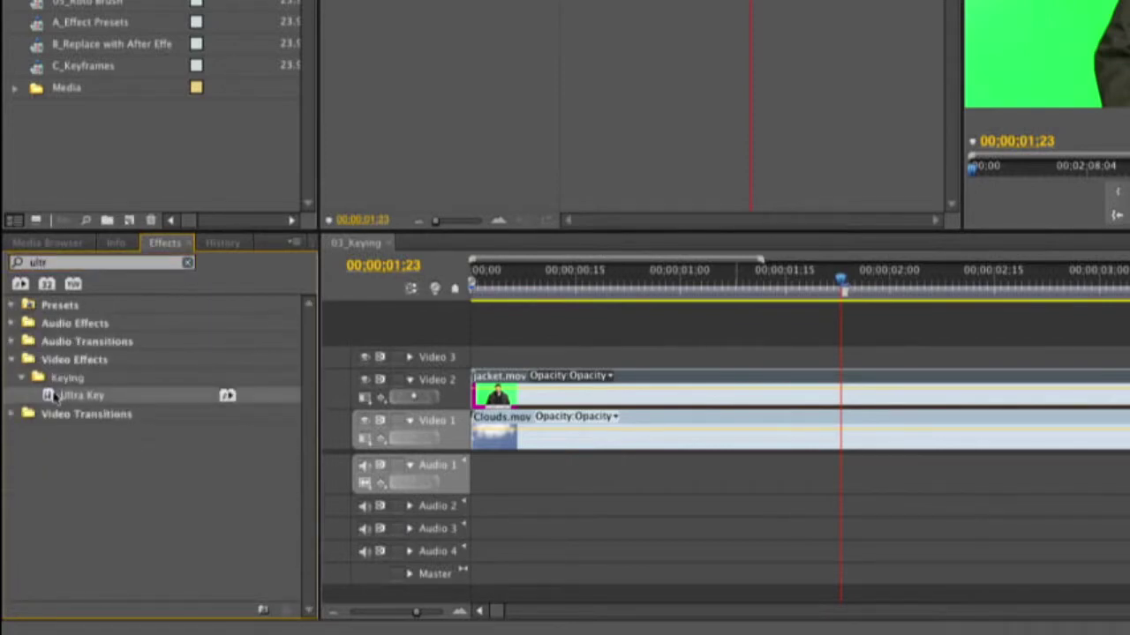
pyautogui.moveTo(54, 398); pyautogui.dragTo(533, 403)
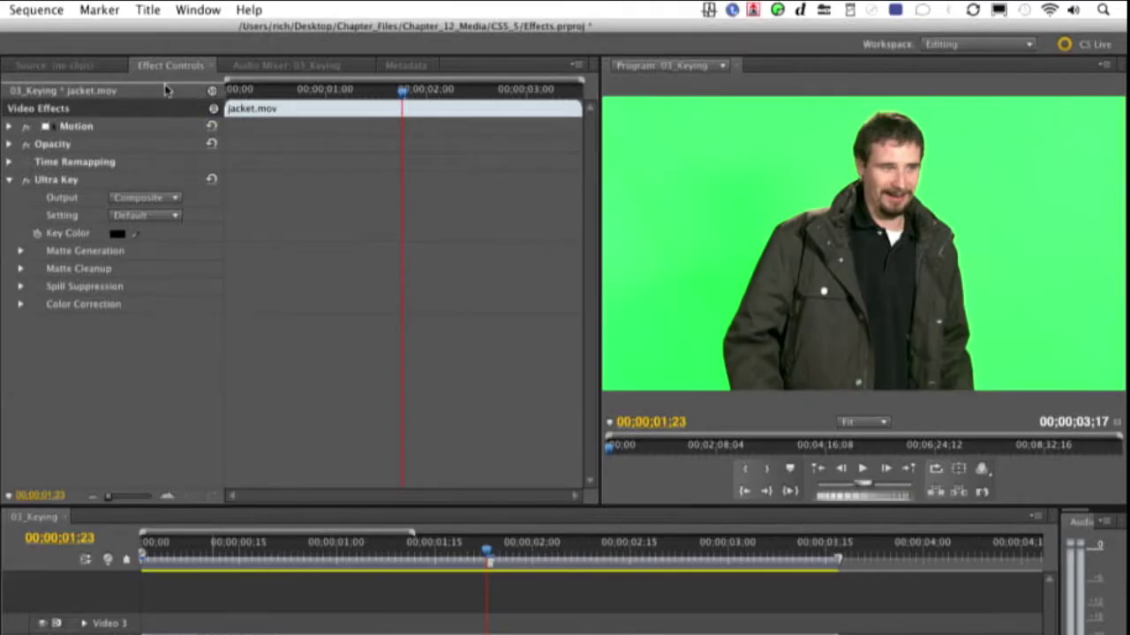
# Hide the Effect Controls timeline, view the Program monitor at 100%, and eyedrop the green screen as Key Color
pyautogui.click(212, 92)
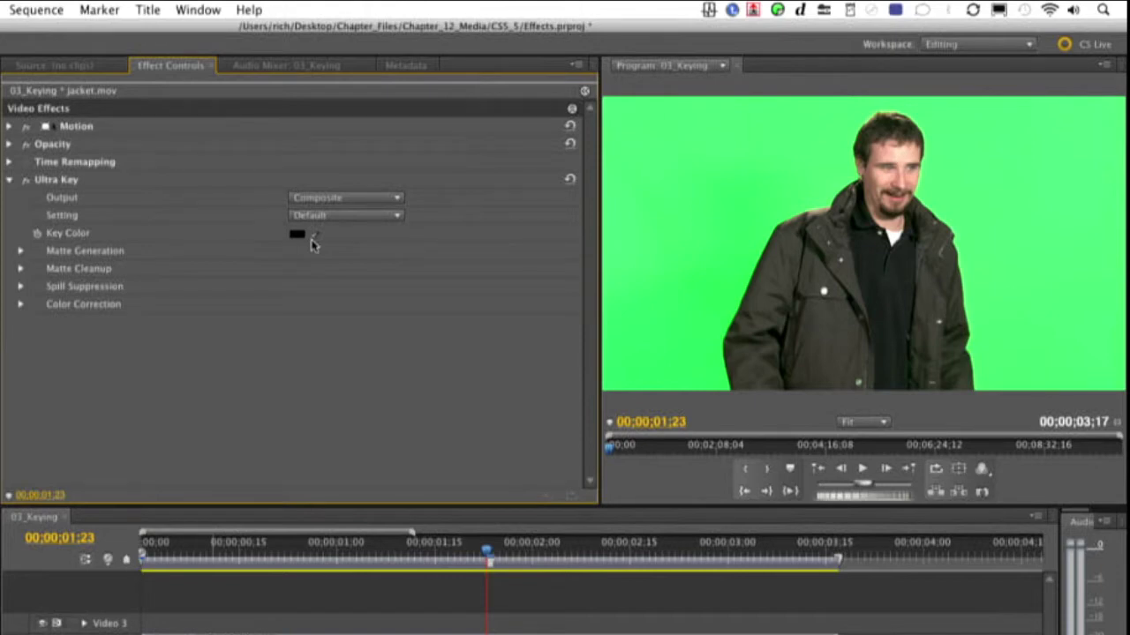
pyautogui.click(862, 423)
pyautogui.click(869, 527)
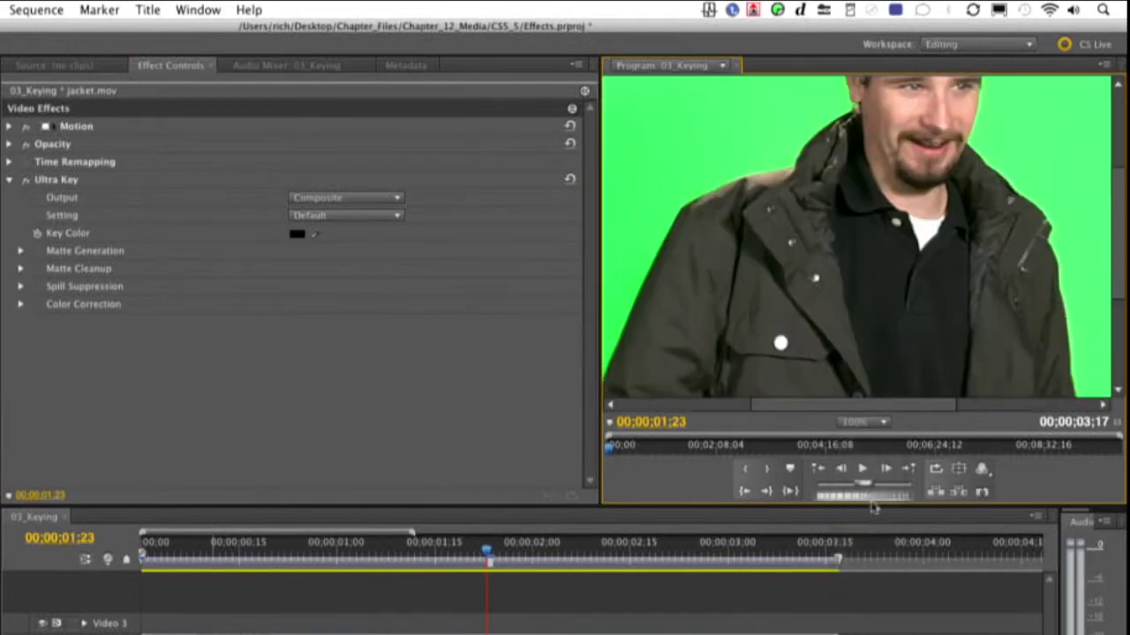
pyautogui.moveTo(1121, 278); pyautogui.dragTo(1121, 220)
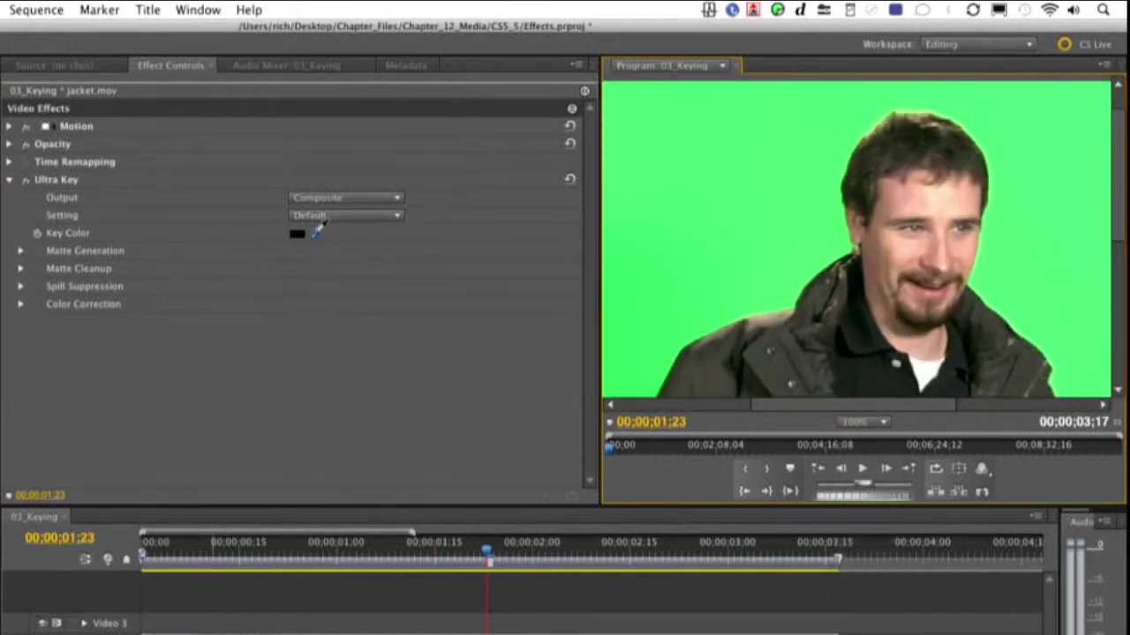
pyautogui.moveTo(317, 229); pyautogui.dragTo(713, 246)
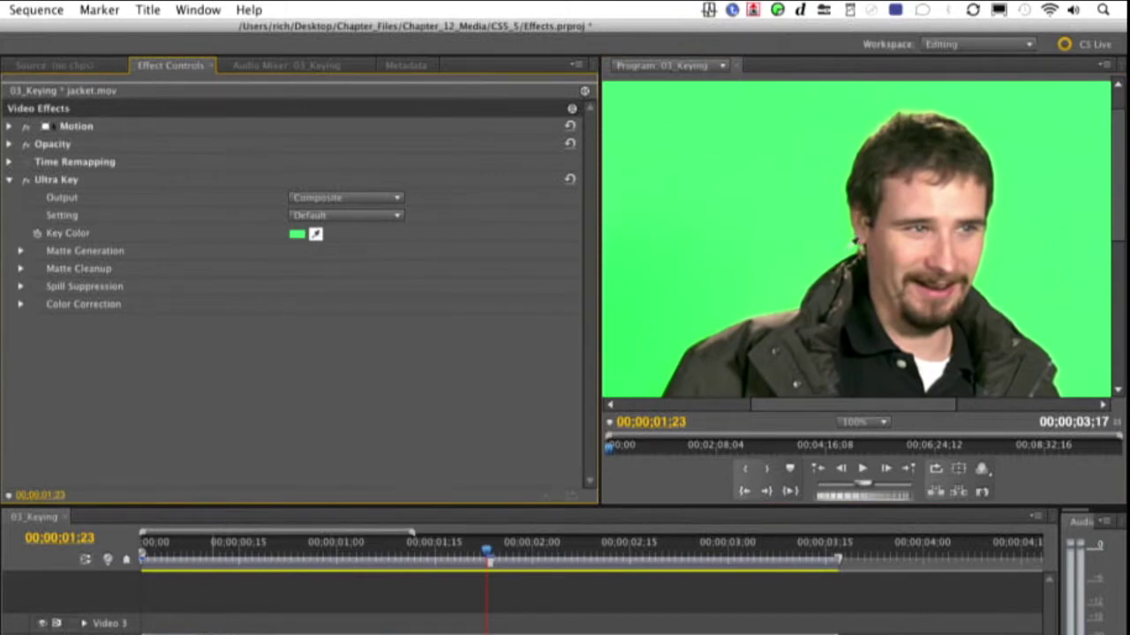
pyautogui.moveTo(854, 240); pyautogui.dragTo(847, 254)
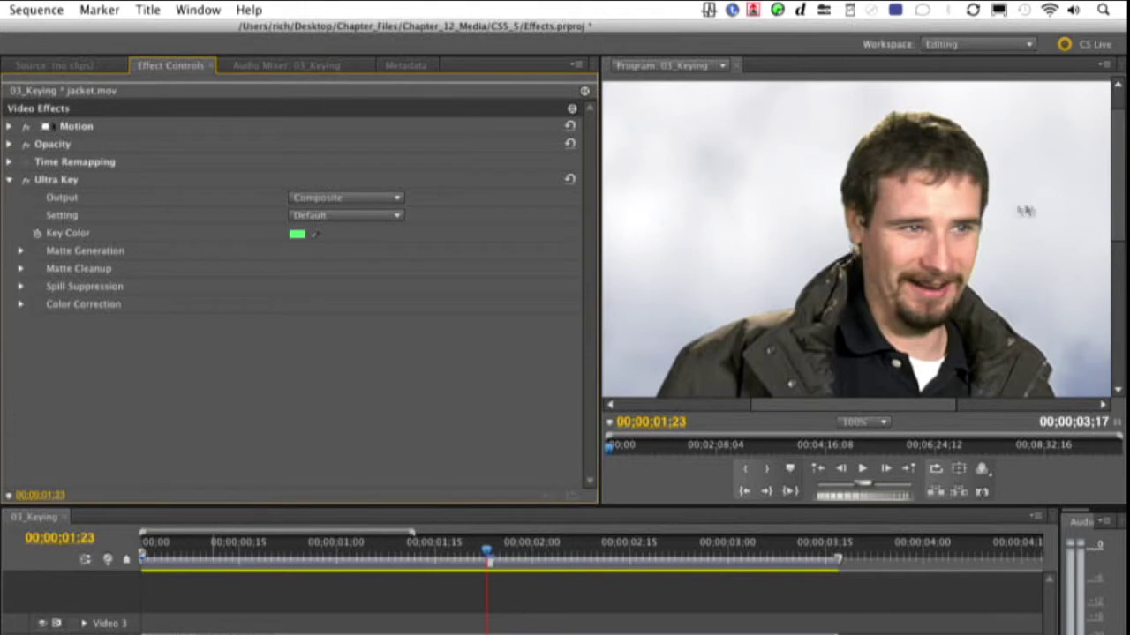
pyautogui.rightClick(1030, 209)
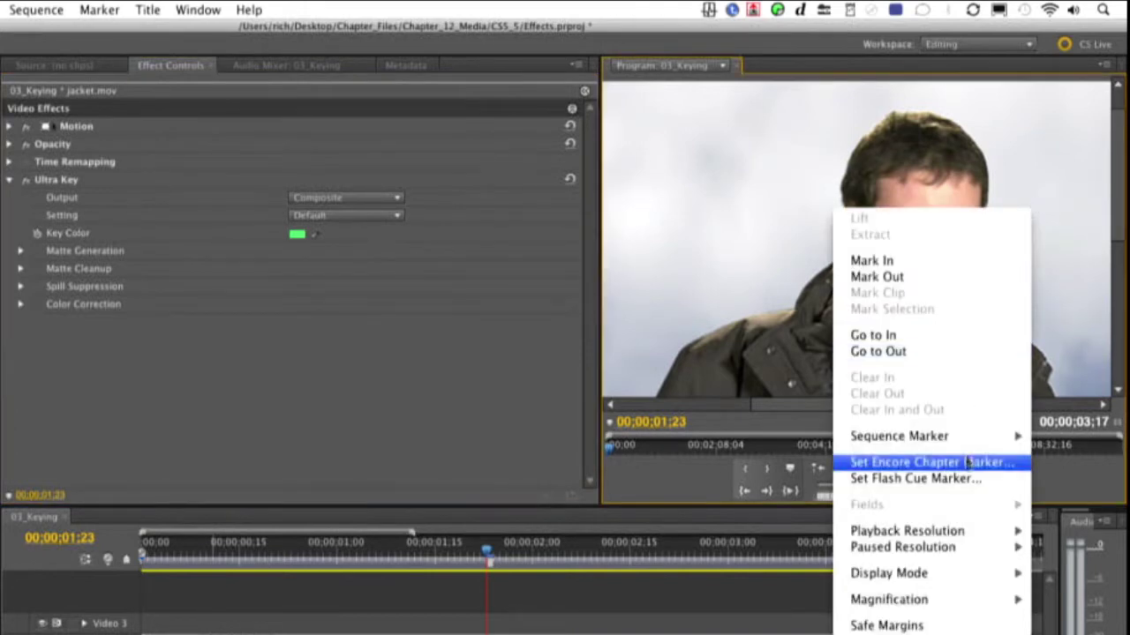
pyautogui.moveTo(963, 530)
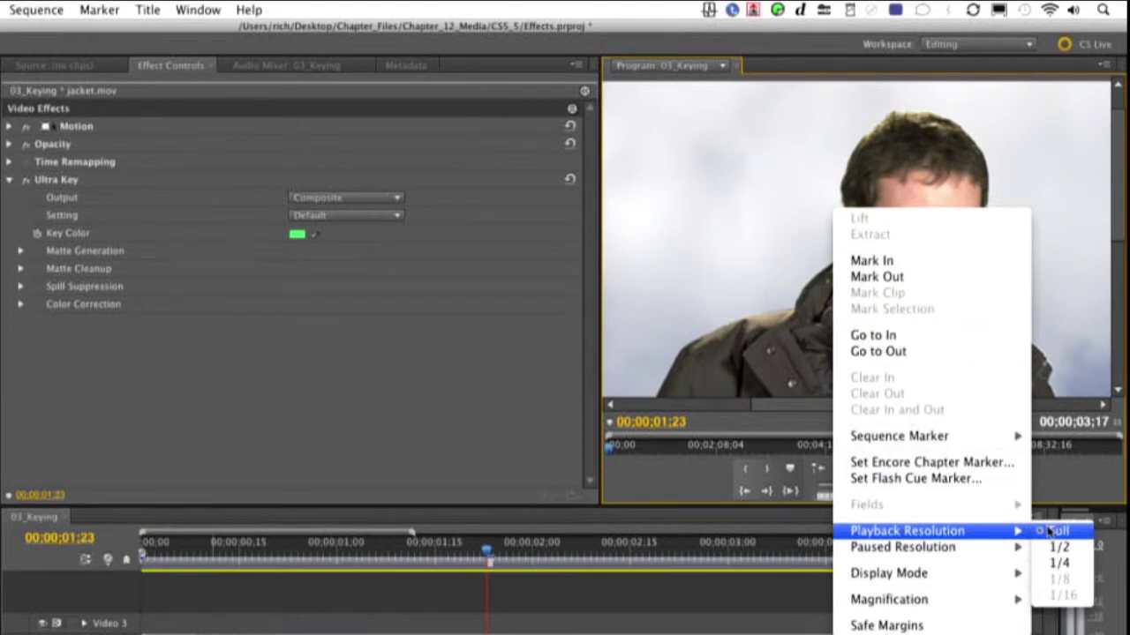
pyautogui.moveTo(997, 552)
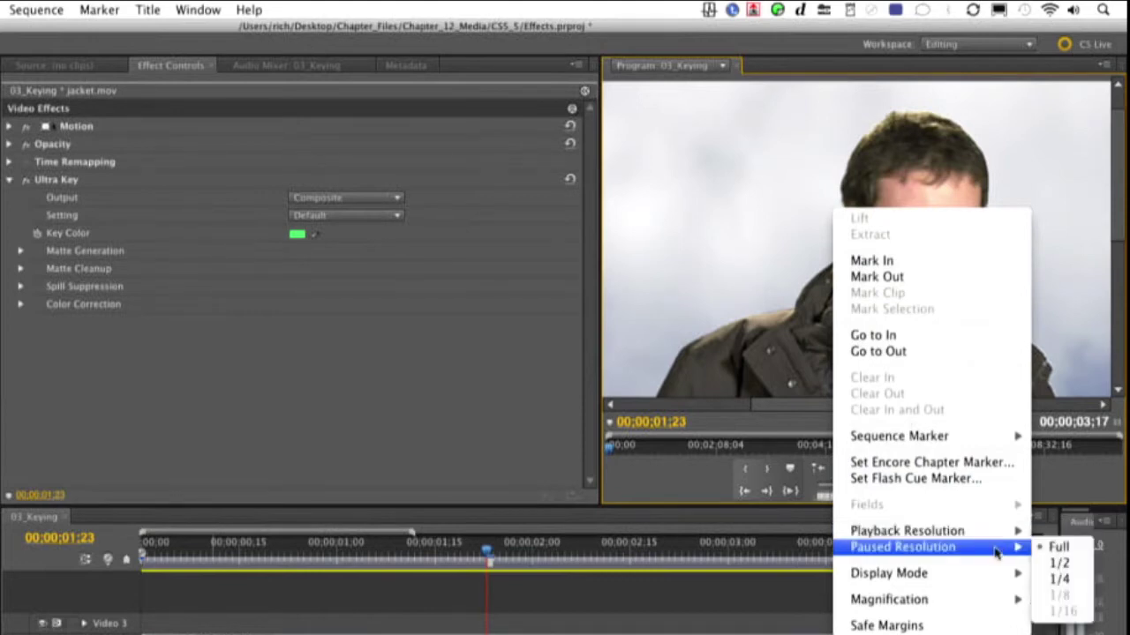
pyautogui.rightClick(712, 316)
pyautogui.click(827, 282)
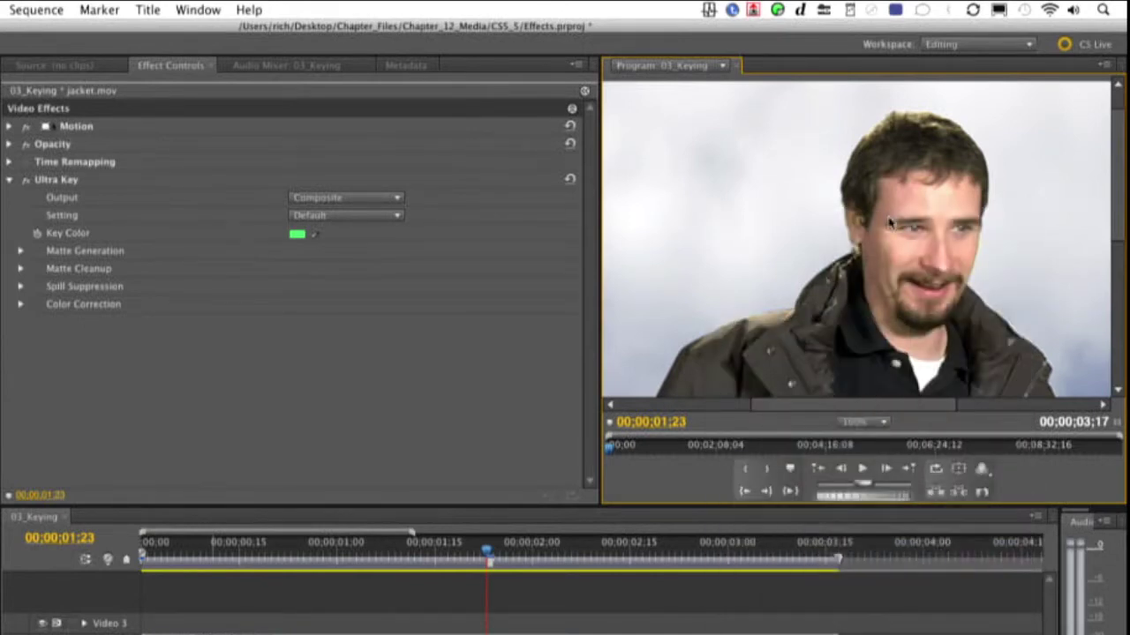
# Fit the Program monitor, set Ultra Key Output to Alpha Channel, and scrub to 00;00;03;12
pyautogui.click(860, 421)
pyautogui.click(860, 436)
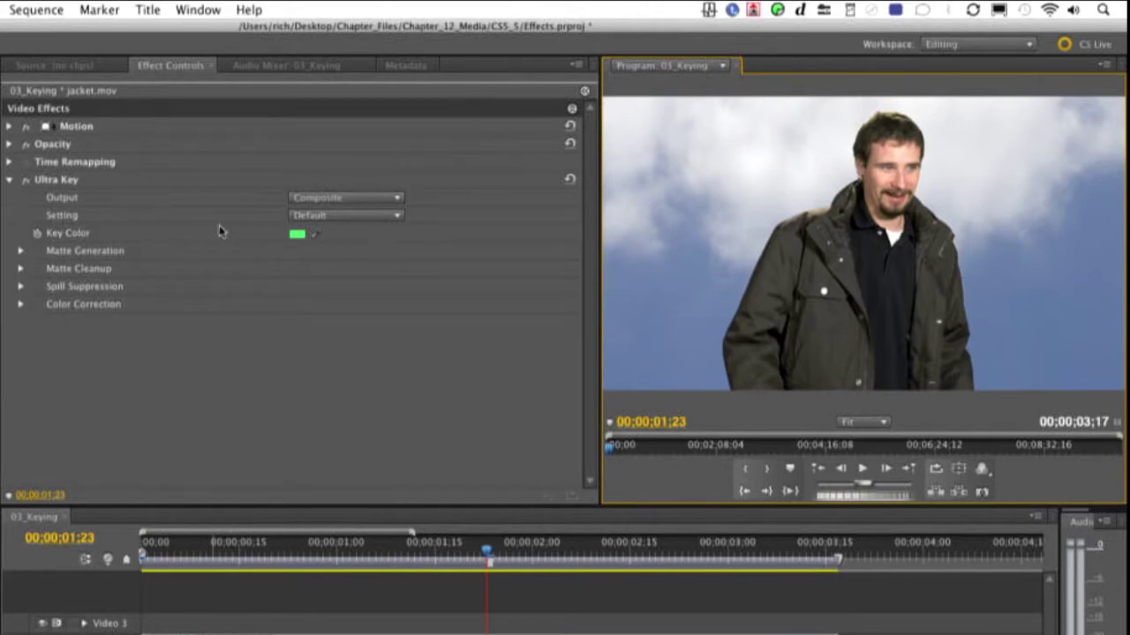
pyautogui.click(312, 200)
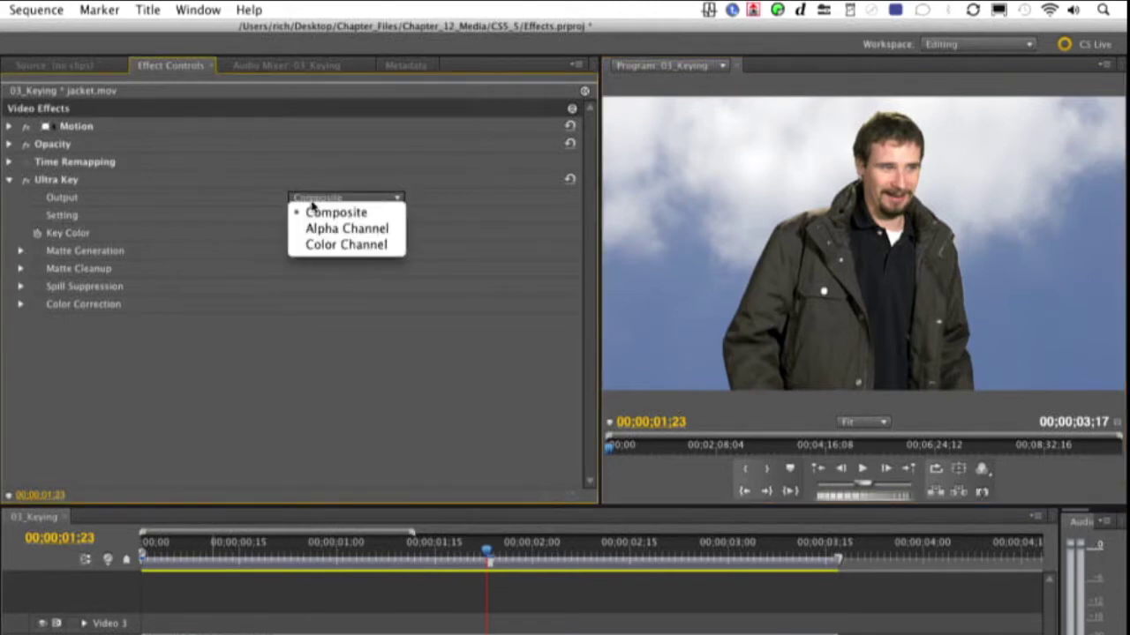
pyautogui.click(325, 228)
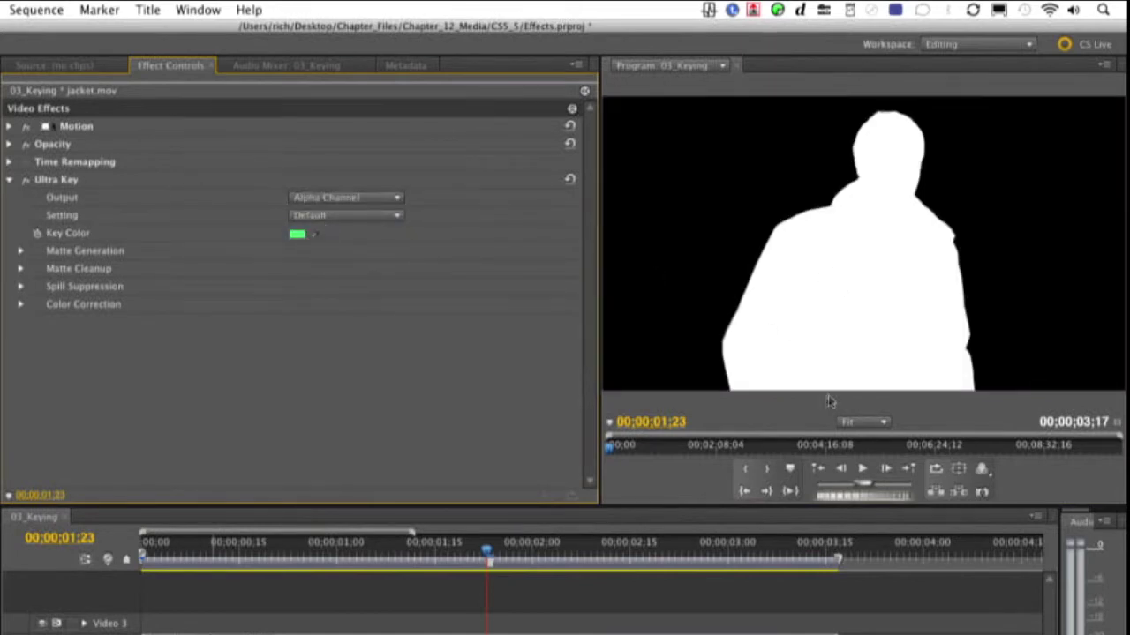
pyautogui.moveTo(467, 549); pyautogui.dragTo(806, 506)
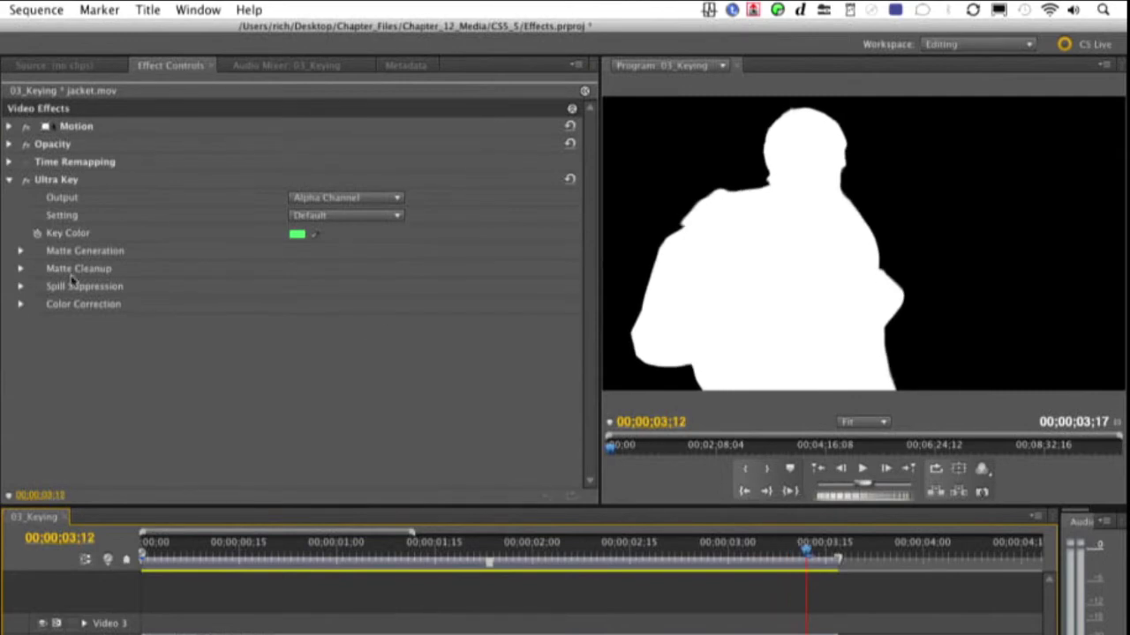
# Expand Matte Generation and Matte Cleanup, set Tolerance to 50, and bring Mid Point to 57
pyautogui.click(20, 268)
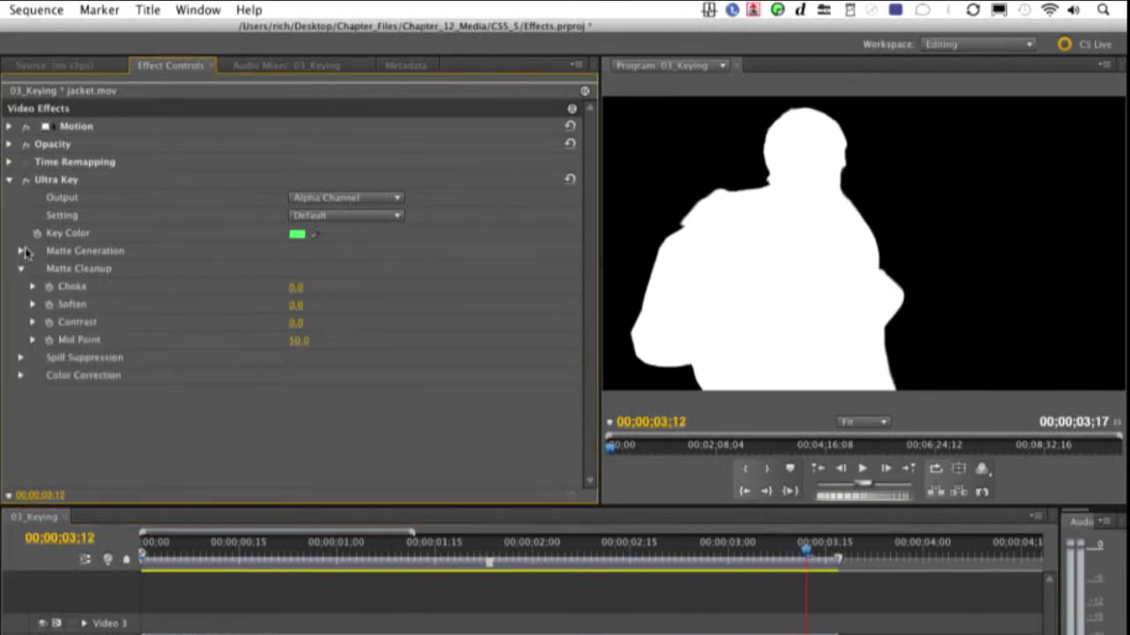
pyautogui.click(20, 251)
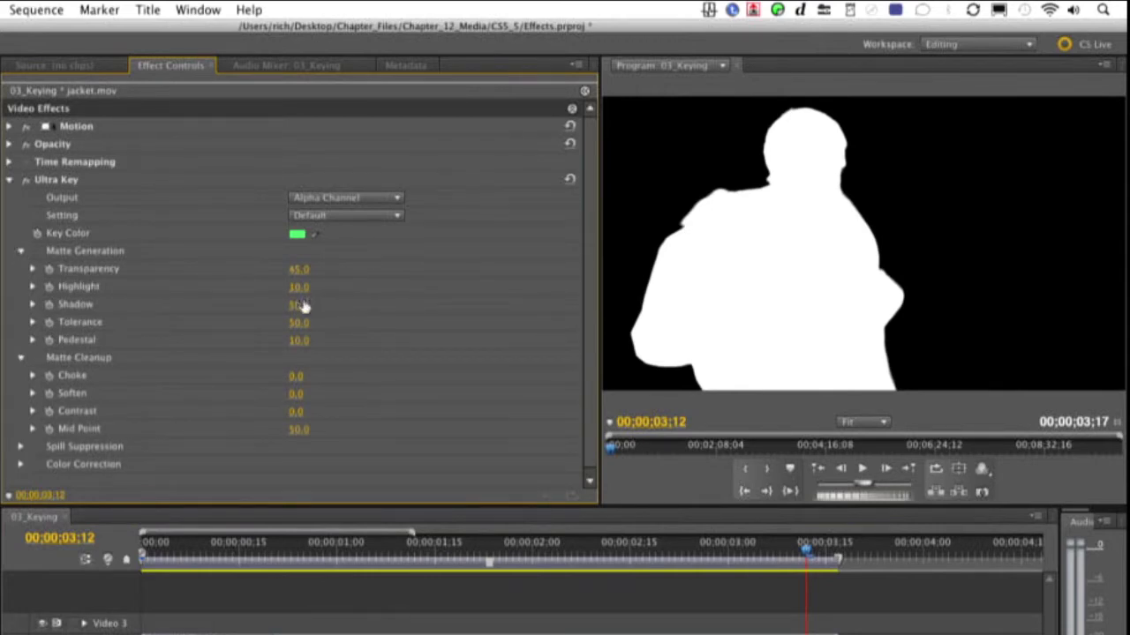
pyautogui.moveTo(305, 328); pyautogui.dragTo(292, 329)
pyautogui.click(298, 322)
pyautogui.write('50')
pyautogui.press('Return')
pyautogui.moveTo(298, 429); pyautogui.dragTo(353, 430)
pyautogui.moveTo(298, 430); pyautogui.dragTo(288, 429)
# Switch Ultra Key Output back to the composite and view the Program monitor at 100%
pyautogui.click(339, 200)
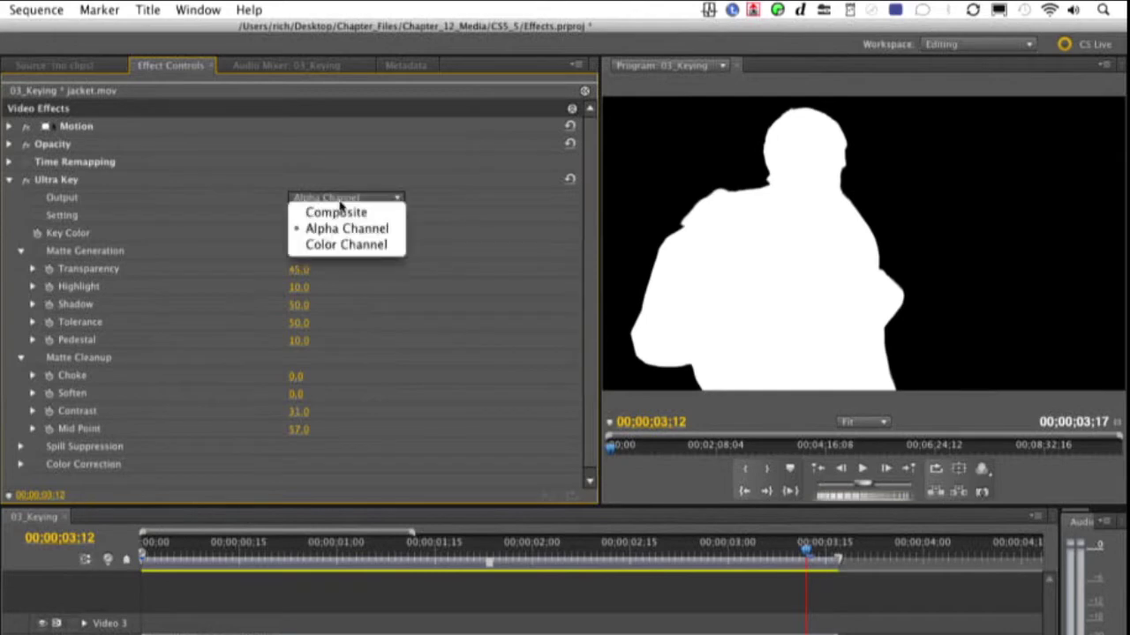
pyautogui.click(339, 211)
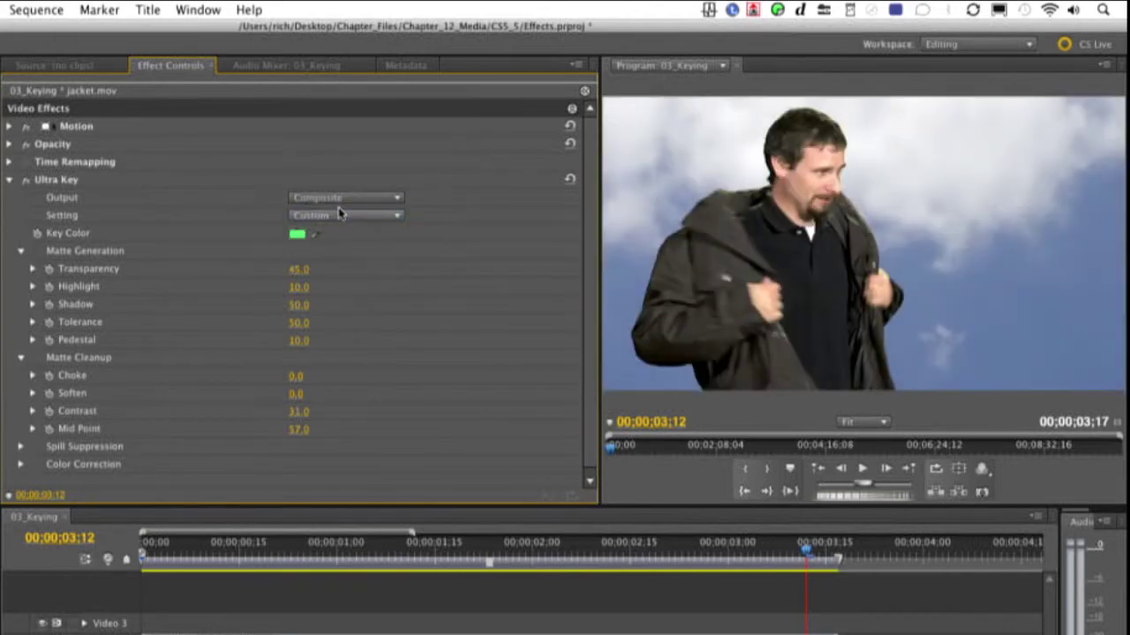
pyautogui.click(861, 422)
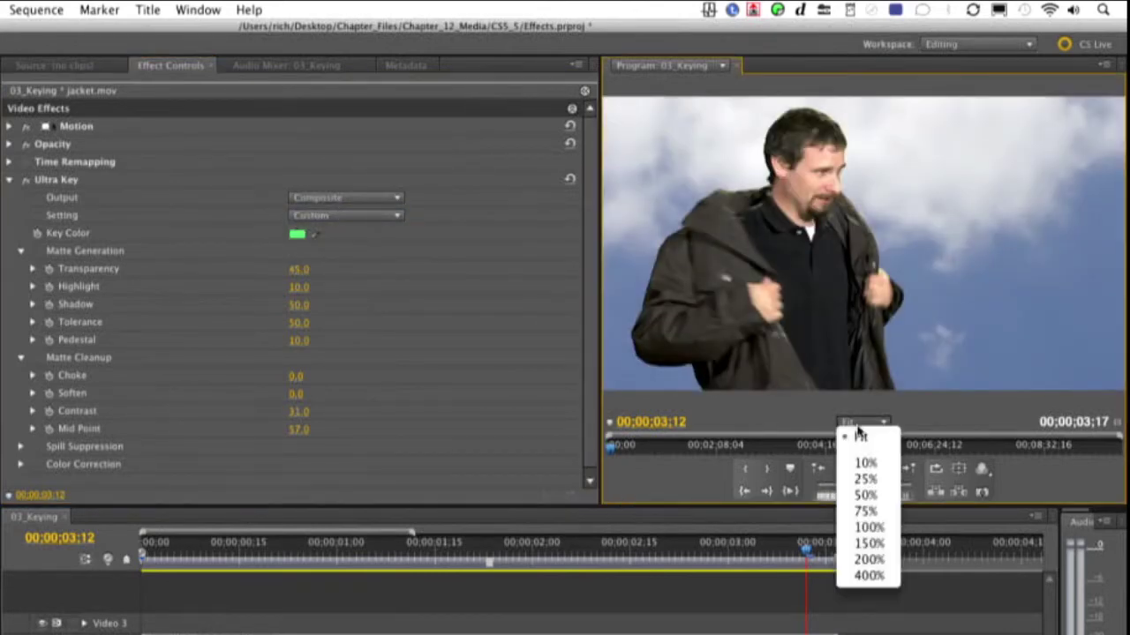
pyautogui.click(874, 527)
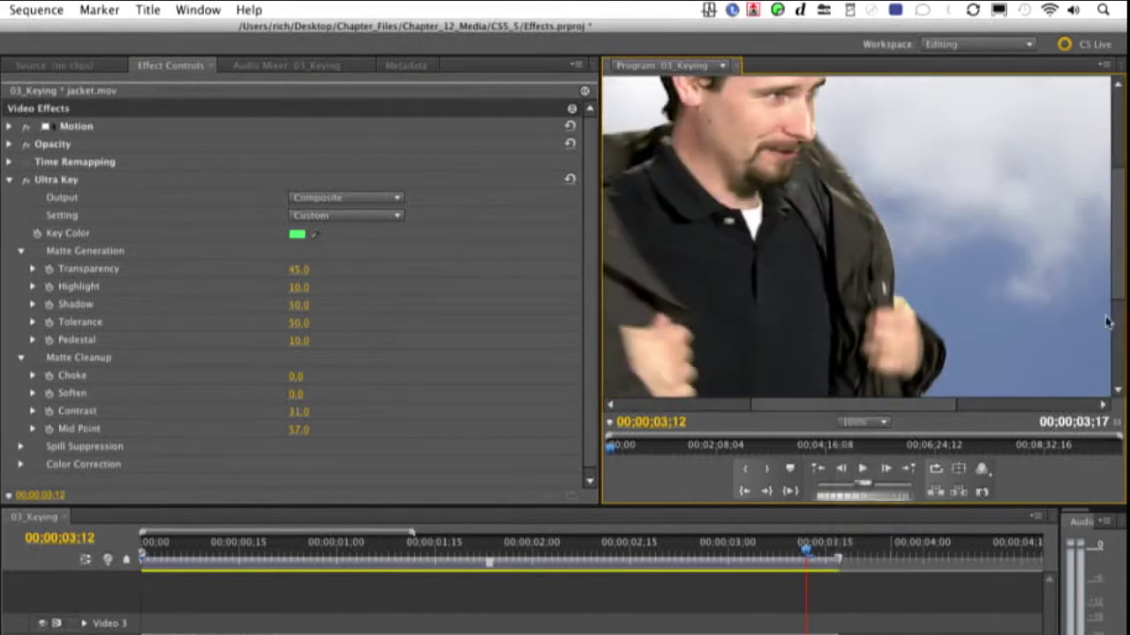
pyautogui.click(1119, 305)
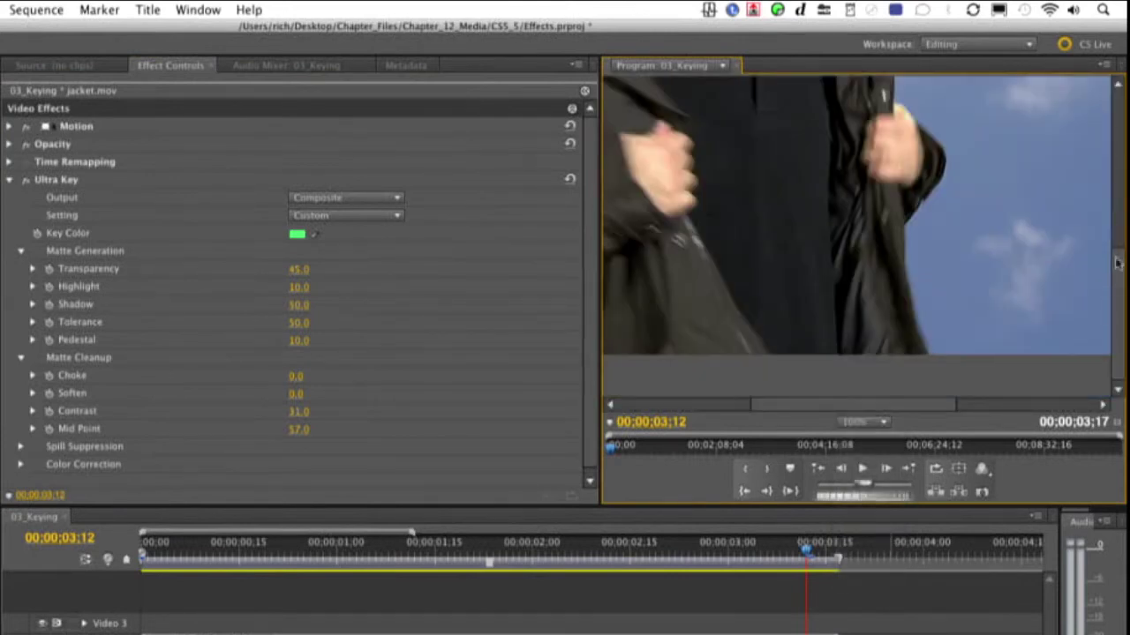
pyautogui.moveTo(1118, 262); pyautogui.dragTo(1108, 180)
pyautogui.moveTo(913, 408); pyautogui.dragTo(812, 412)
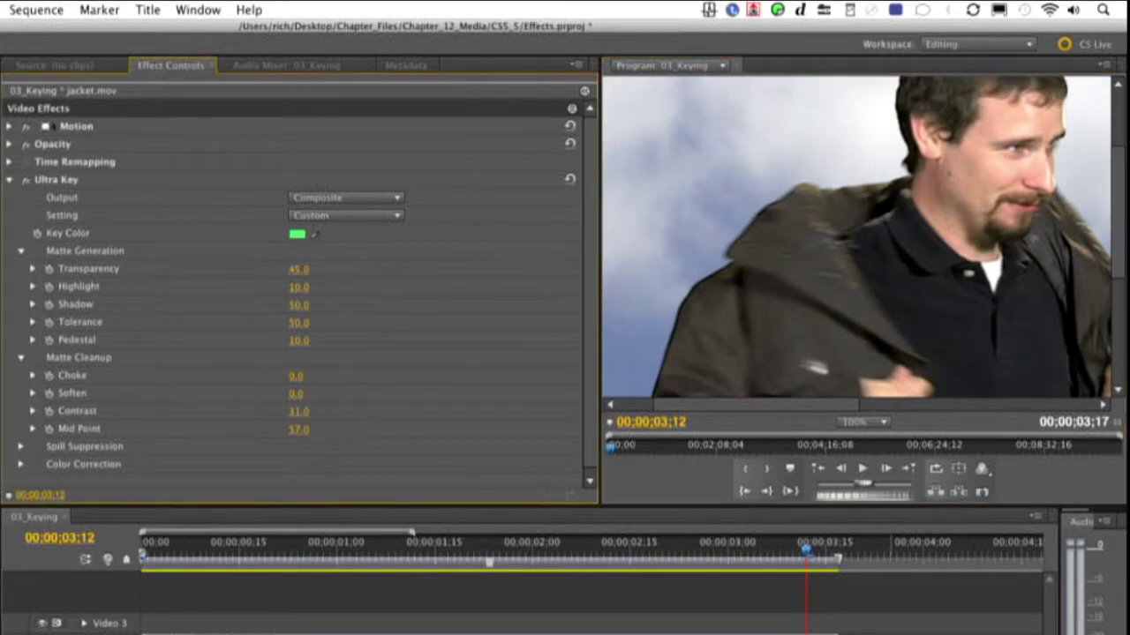
# Drop matte Contrast toward 0 and compare the matte with and without a raised Choke
pyautogui.moveTo(298, 411)
pyautogui.mouseDown()
pyautogui.moveTo(265, 411)
pyautogui.moveTo(314, 411)
pyautogui.mouseUp()
pyautogui.moveTo(296, 376); pyautogui.dragTo(389, 376)
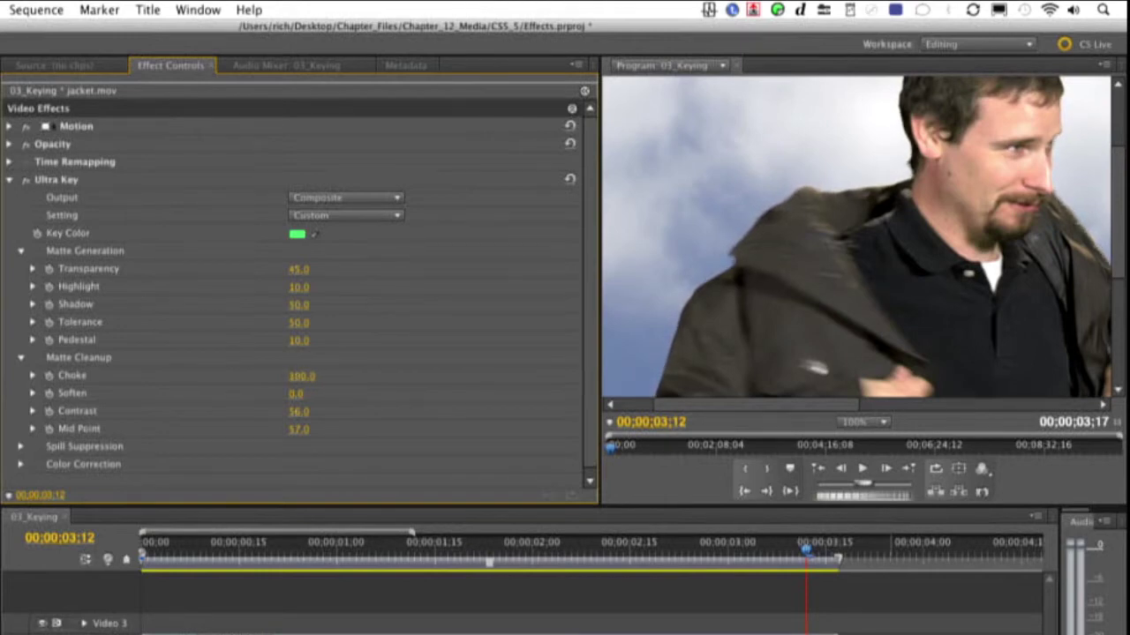
pyautogui.press('super+z')
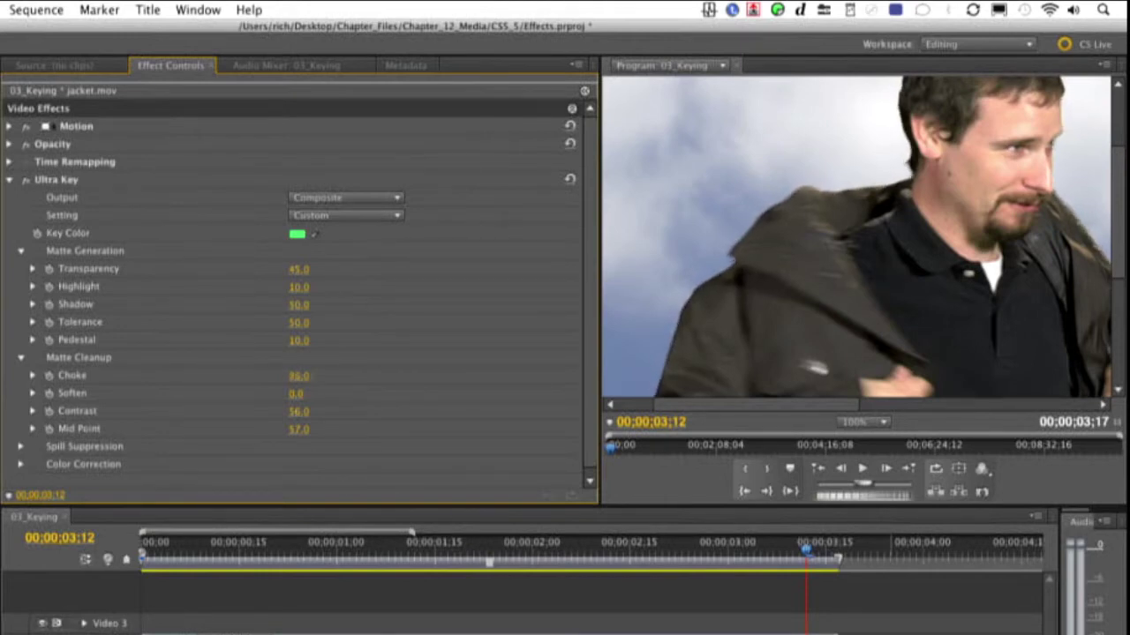
pyautogui.press('super+shift+z')
pyautogui.press('super+z')
pyautogui.press('super+shift+z')
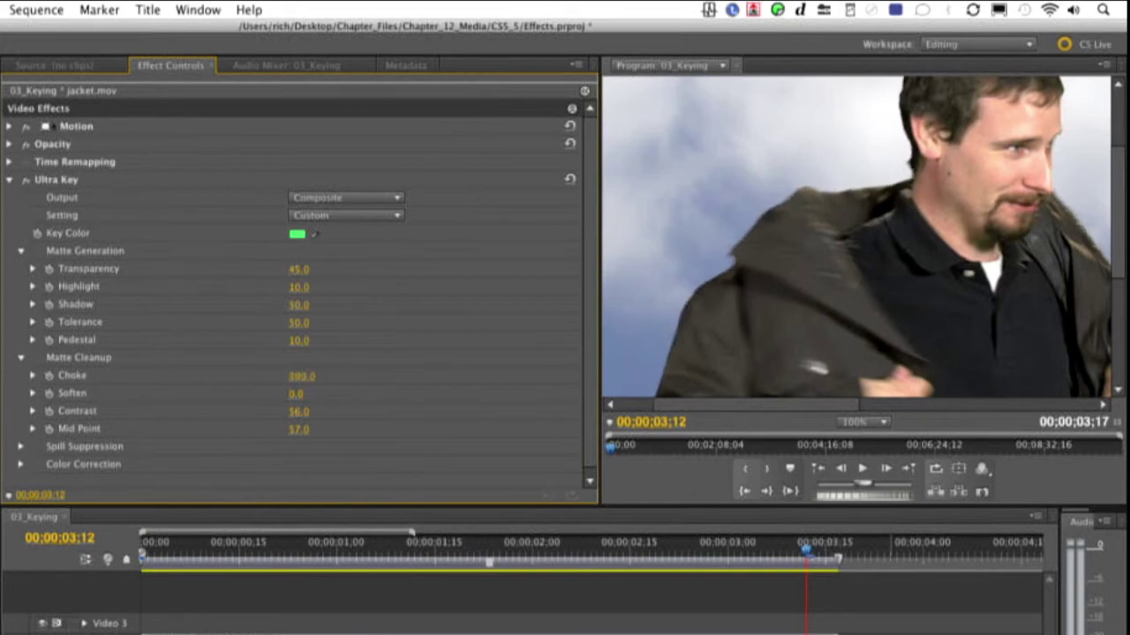
# Enter Soften 2 and Choke 10 in Matte Cleanup
pyautogui.click(309, 378)
pyautogui.write('0')
pyautogui.press('Return')
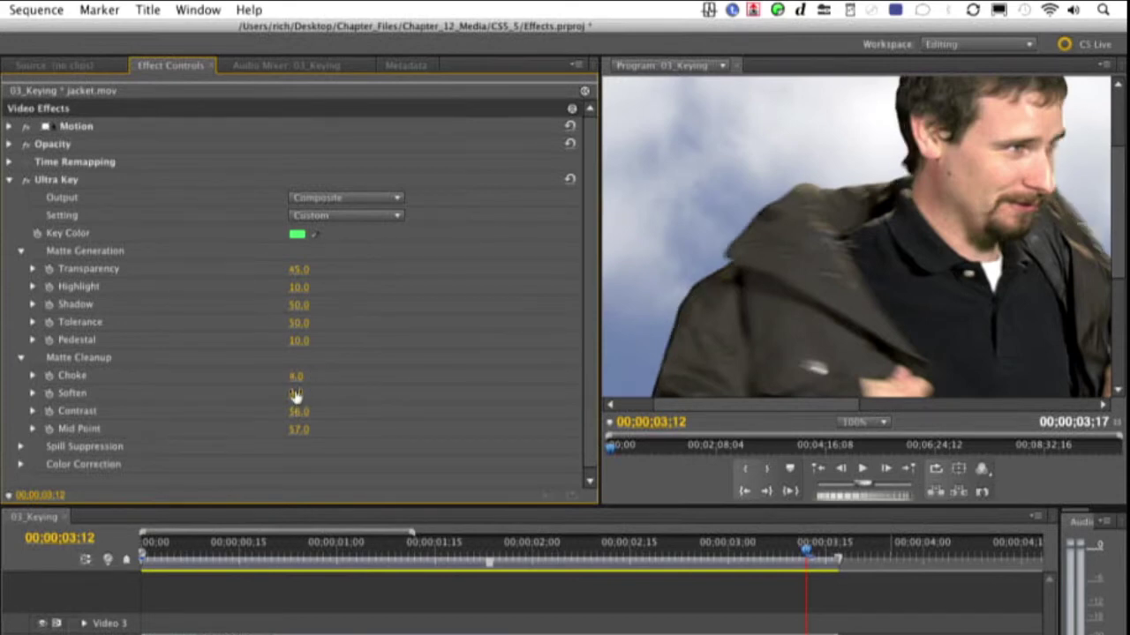
pyautogui.click(295, 395)
pyautogui.write('2')
pyautogui.press('Return')
pyautogui.click(296, 379)
pyautogui.write('10')
pyautogui.press('Return')
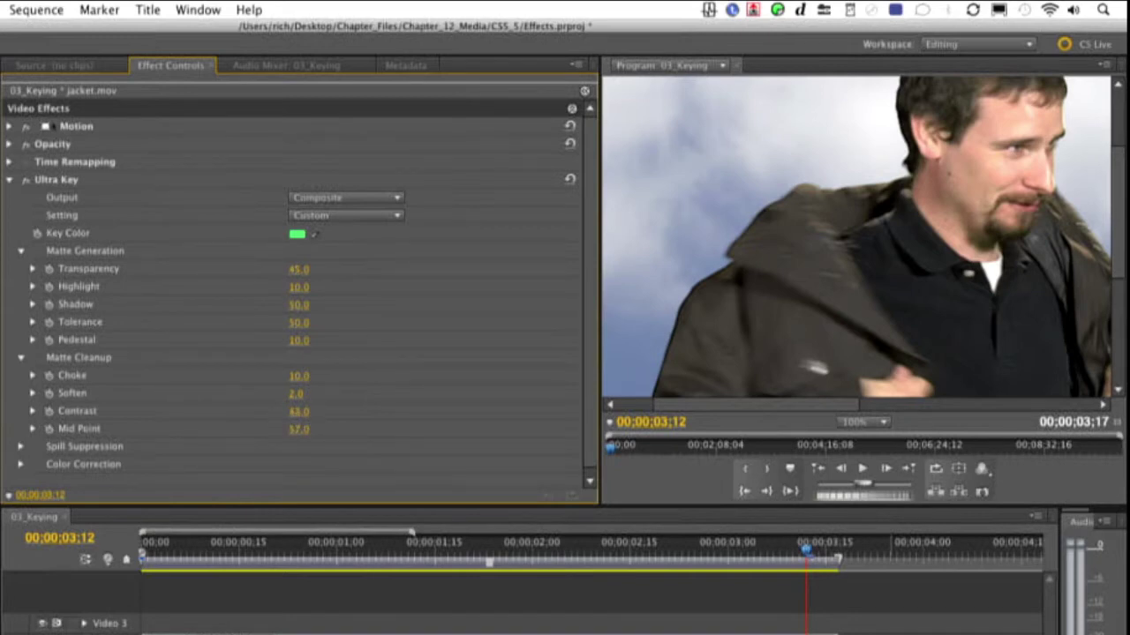
# Set the matte Contrast to 0
pyautogui.click(299, 411)
pyautogui.write('0')
pyautogui.press('Return')
pyautogui.moveTo(298, 411); pyautogui.dragTo(273, 411)
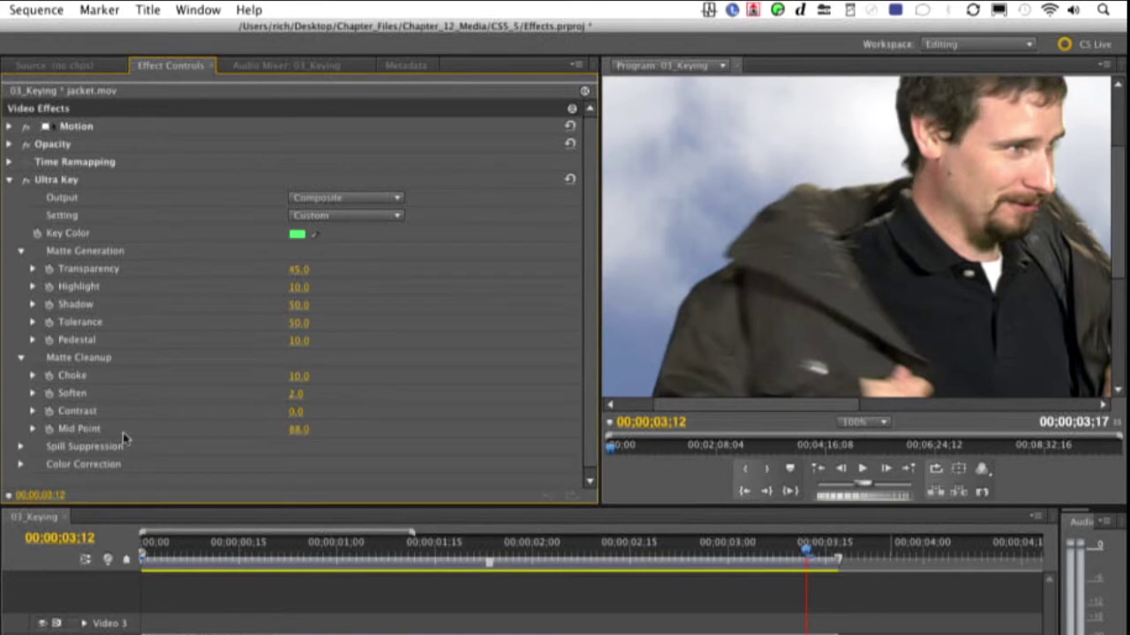
# Expand Spill Suppression, try the Shadow value, and raise Highlight to 13
pyautogui.click(20, 447)
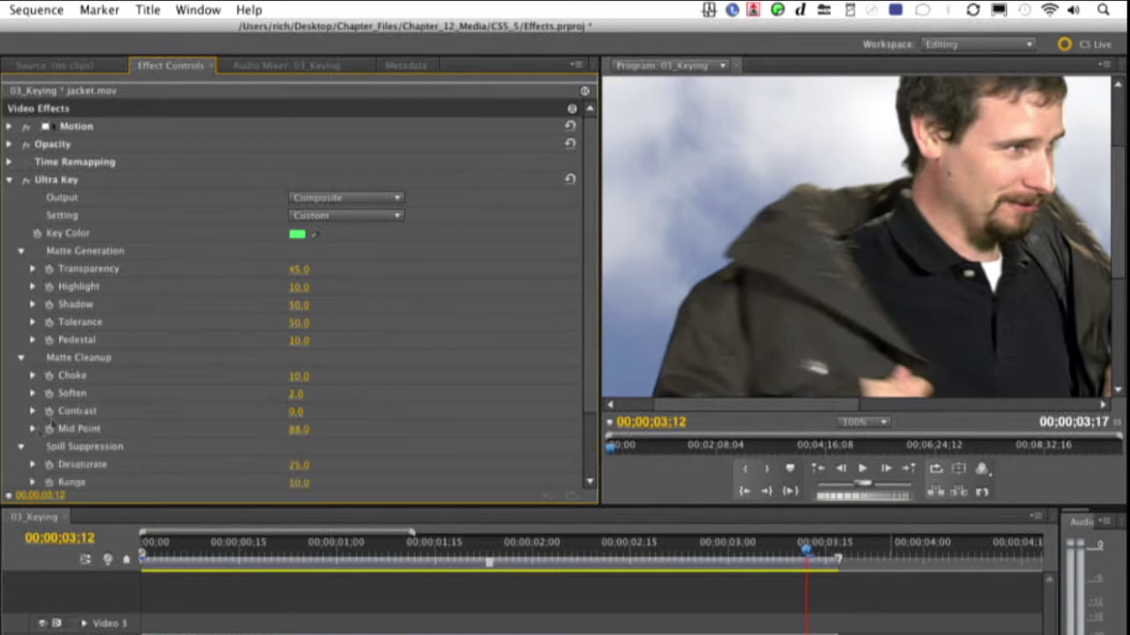
pyautogui.moveTo(1114, 225); pyautogui.dragTo(1116, 185)
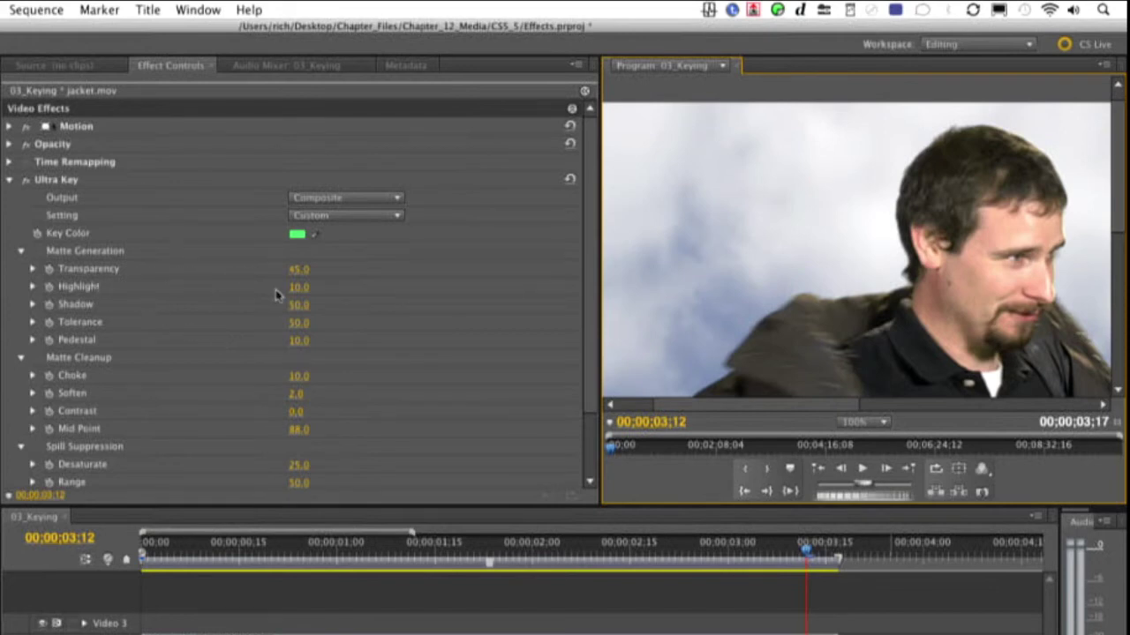
pyautogui.moveTo(298, 304)
pyautogui.mouseDown()
pyautogui.moveTo(270, 304)
pyautogui.moveTo(289, 305)
pyautogui.mouseUp()
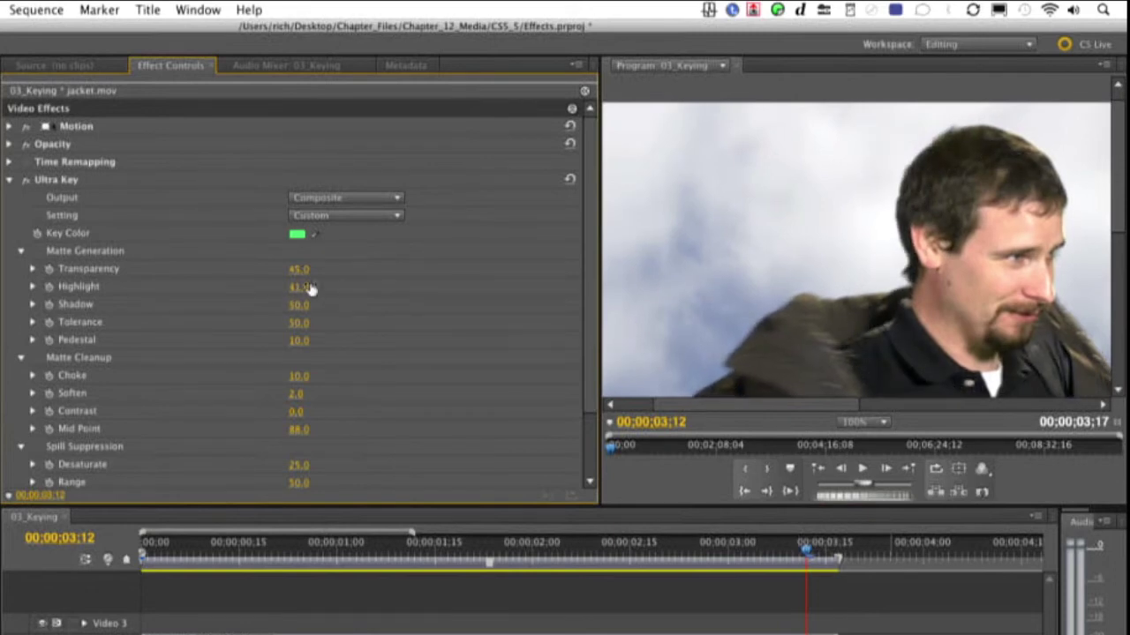
pyautogui.moveTo(301, 287); pyautogui.dragTo(309, 290)
# Play the keyed clip from the start, then scrub the playhead to 00;00;00;29
pyautogui.moveTo(194, 551); pyautogui.dragTo(139, 555)
pyautogui.press('space')
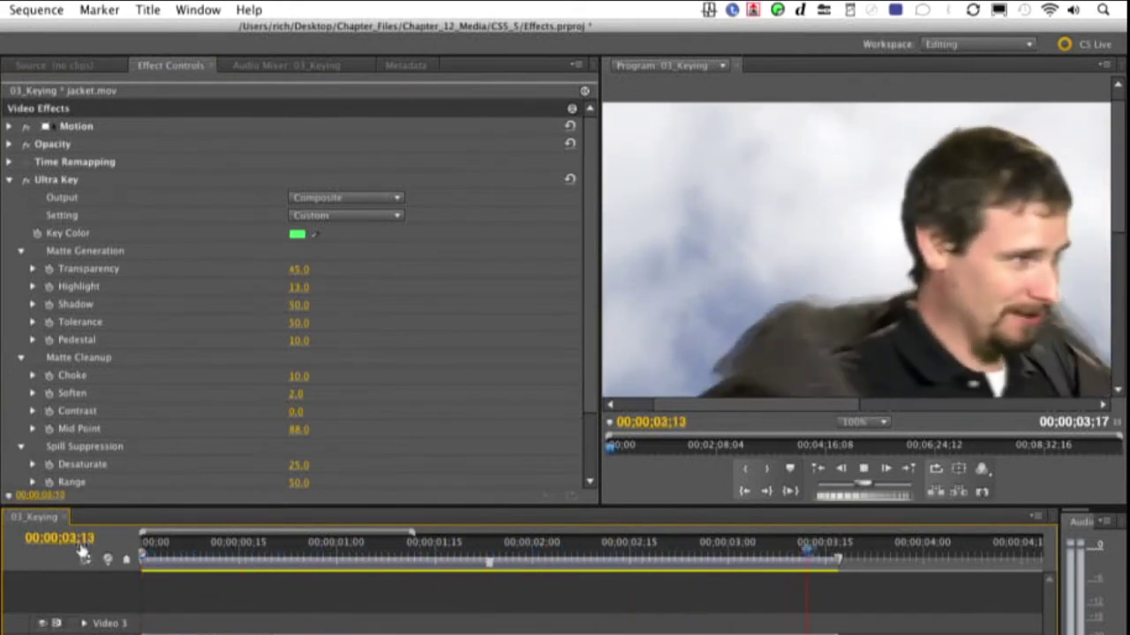
pyautogui.press('space')
pyautogui.moveTo(176, 552); pyautogui.dragTo(331, 552)
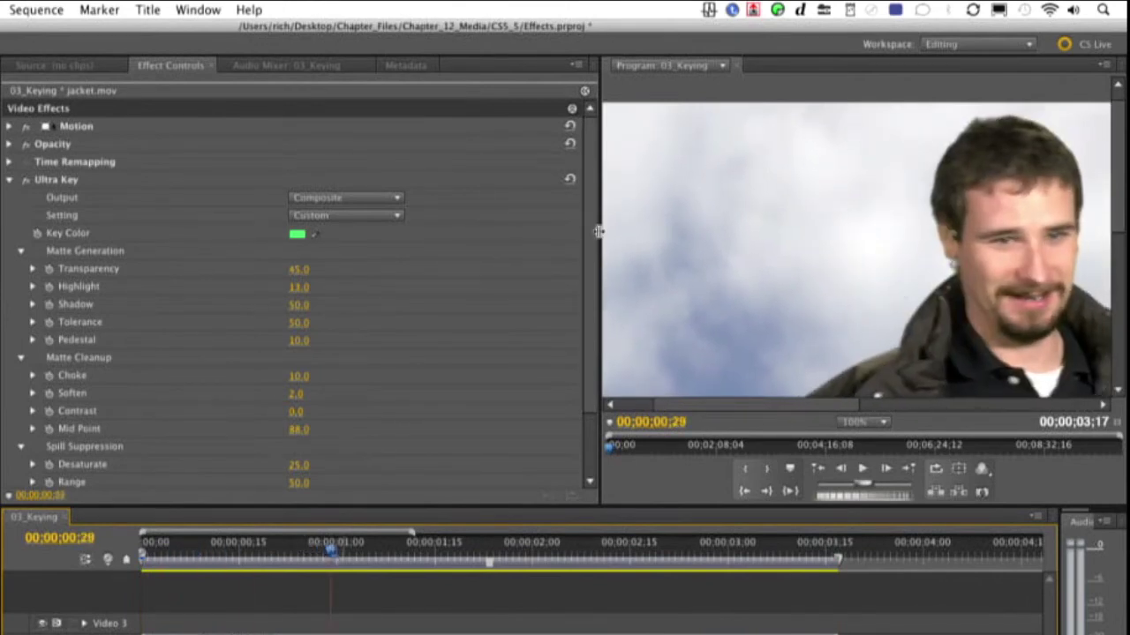
# Scroll down Effect Controls and expand Ultra Key's Color Correction group
pyautogui.scroll(-3, 540, 338)
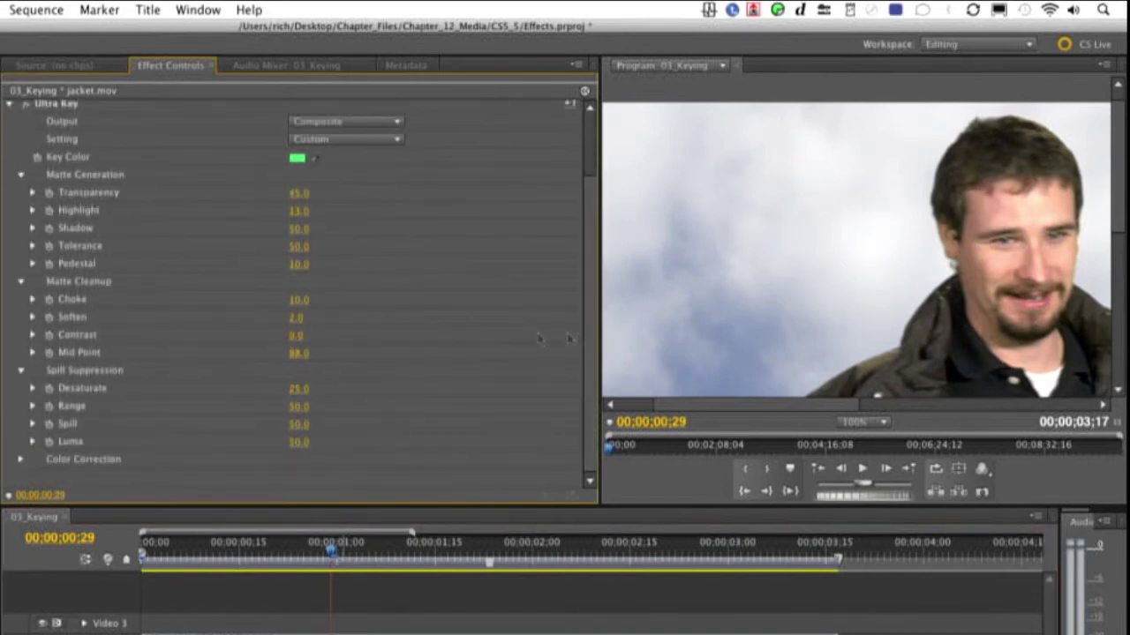
pyautogui.click(20, 459)
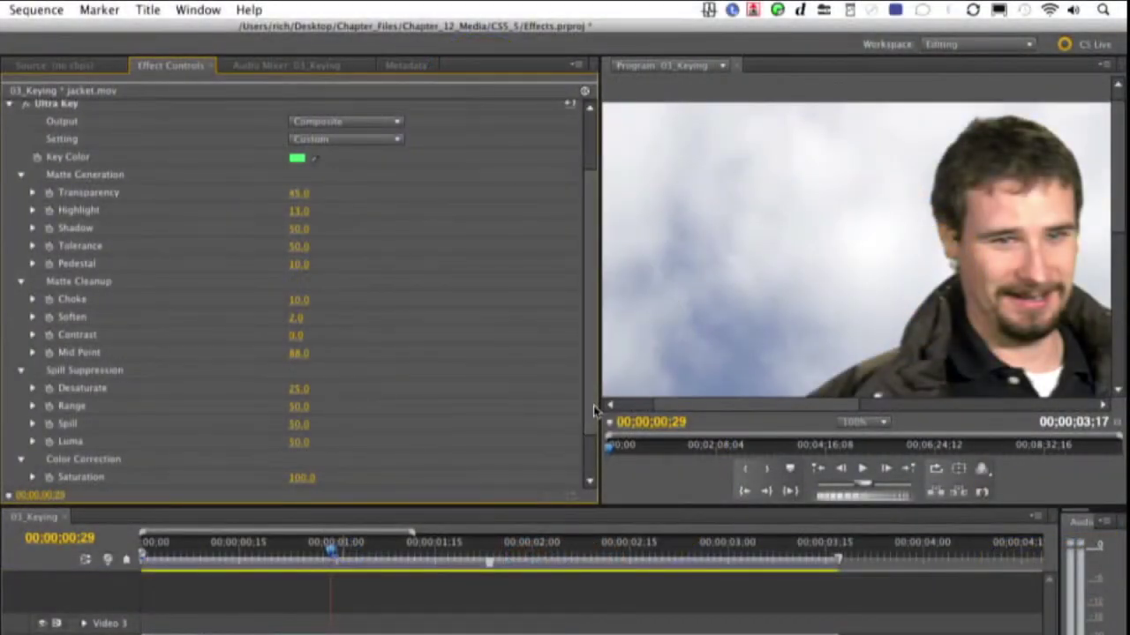
# Fit the frame in the Program monitor and set Saturation to 97
pyautogui.scroll(-2, 591, 424)
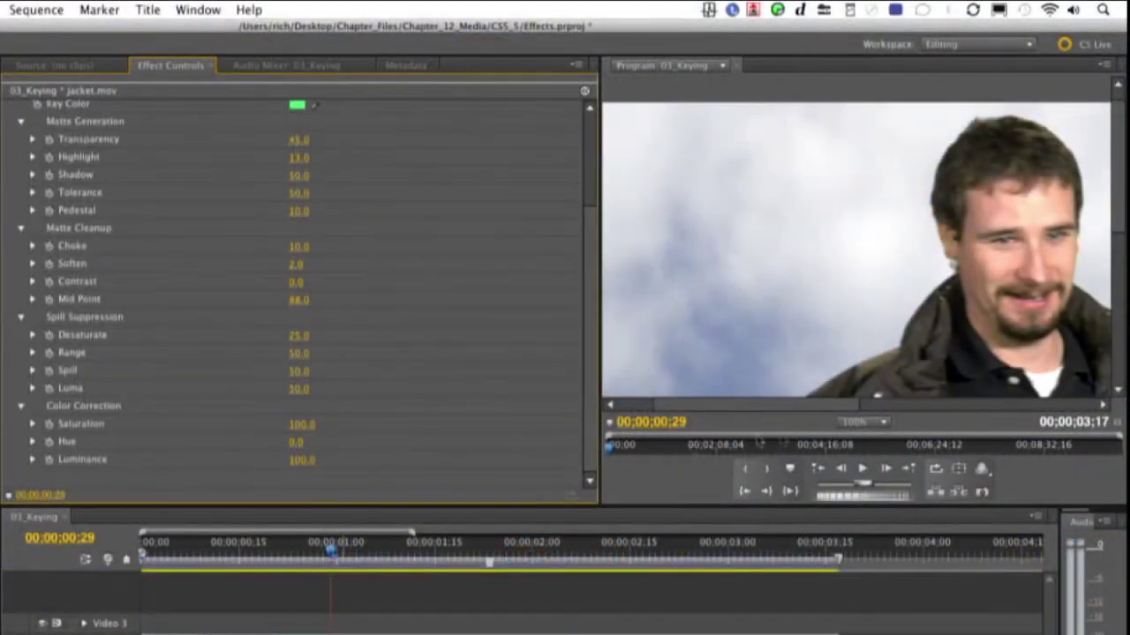
pyautogui.click(864, 422)
pyautogui.click(865, 436)
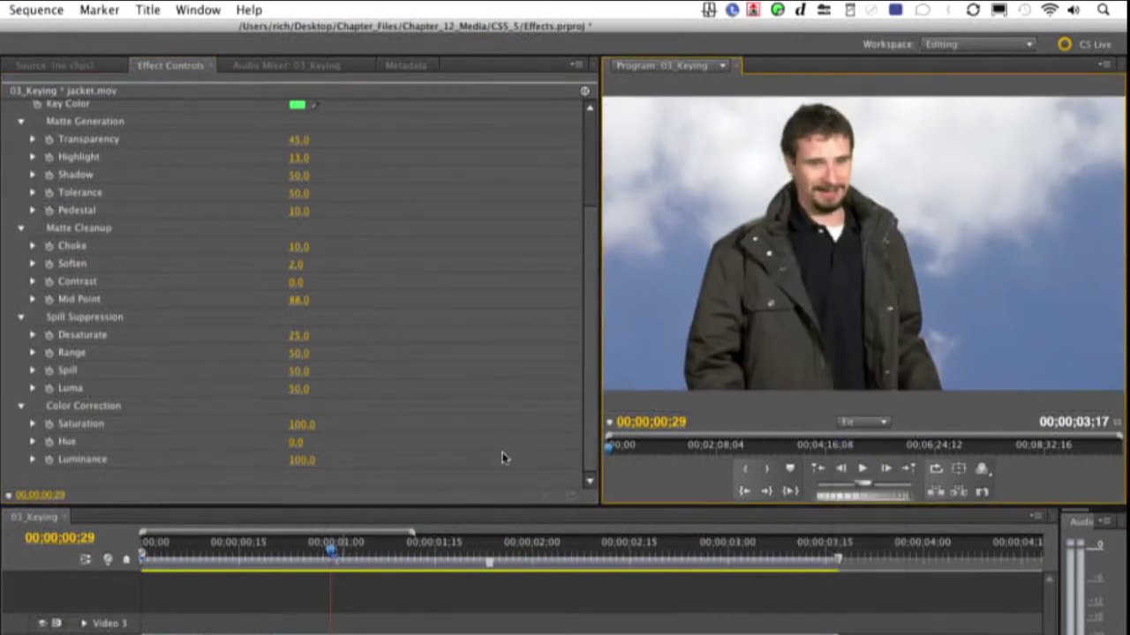
pyautogui.click(308, 429)
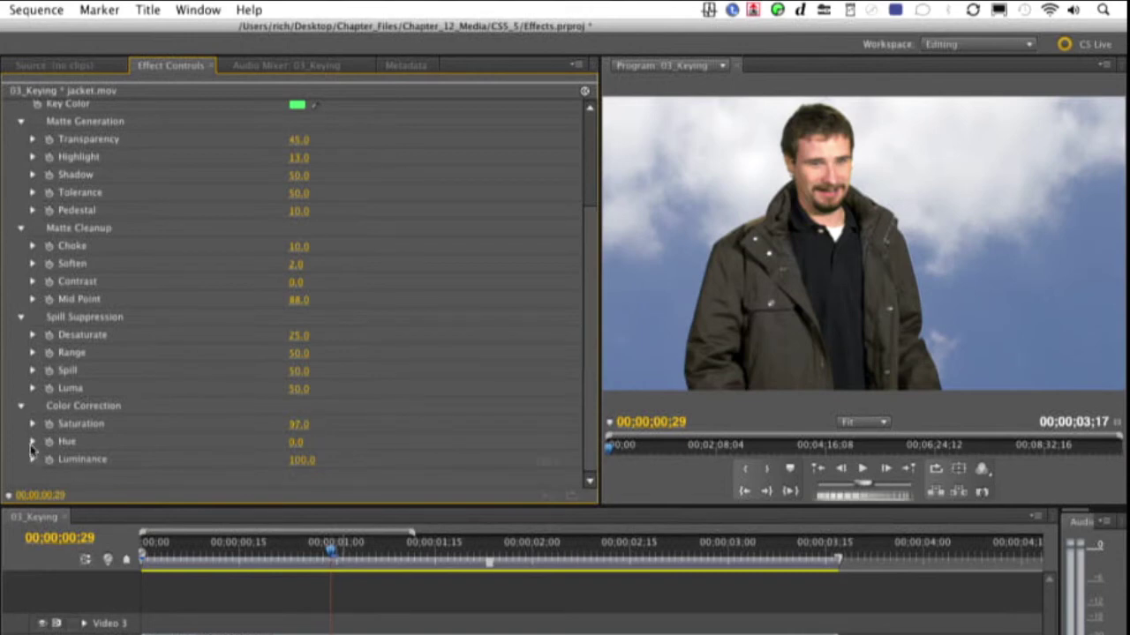
# Drag the Hue slider to 5.4 so the jacket looks brown, and raise Luminance to 104
pyautogui.click(32, 442)
pyautogui.scroll(-2, 574, 370)
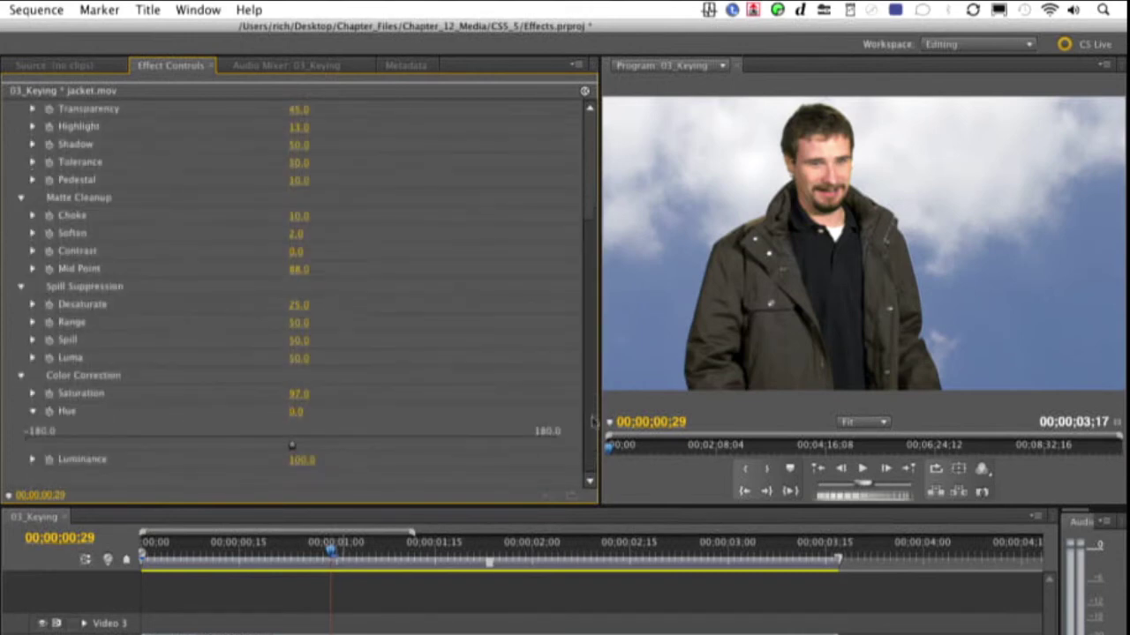
pyautogui.moveTo(292, 446); pyautogui.dragTo(127, 445)
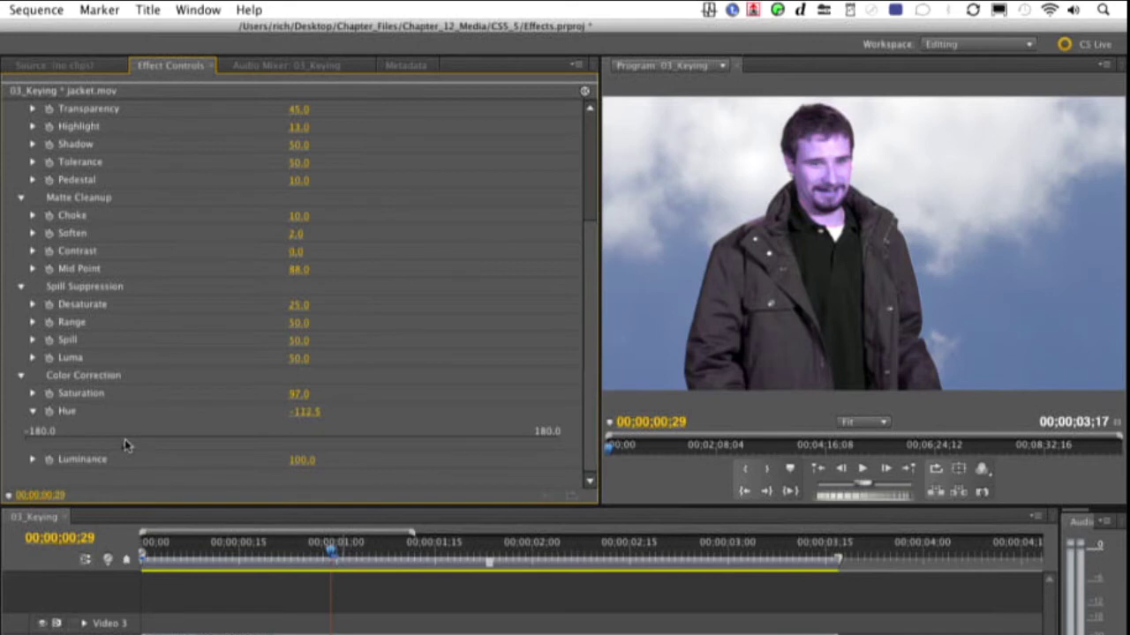
pyautogui.moveTo(125, 446); pyautogui.dragTo(296, 441)
pyautogui.moveTo(302, 460); pyautogui.dragTo(305, 460)
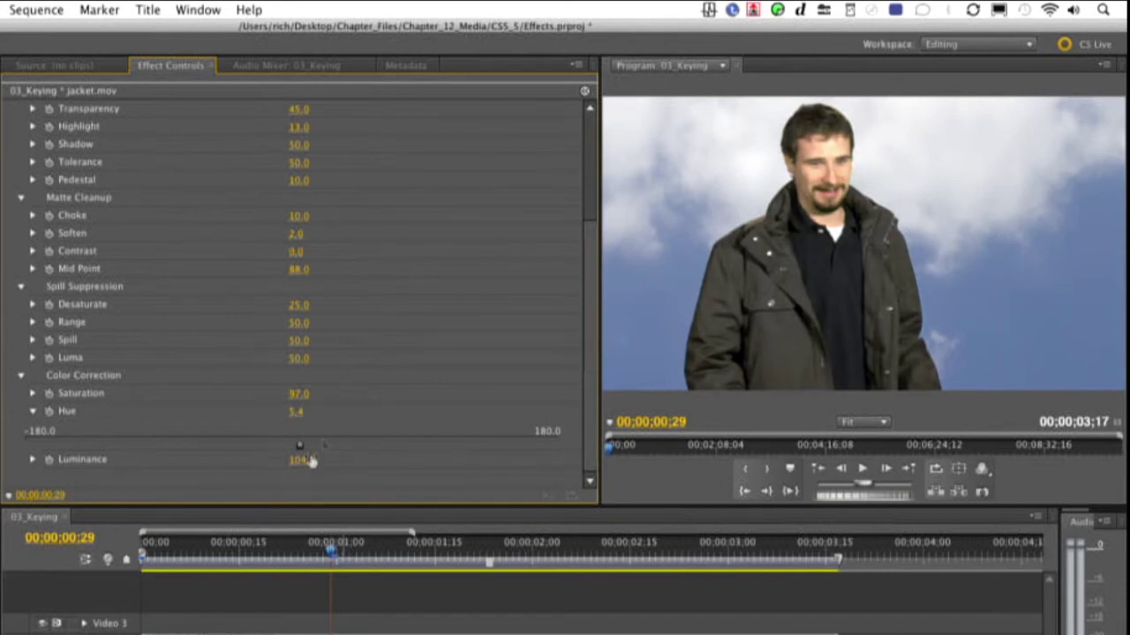
pyautogui.scroll(5, 593, 132)
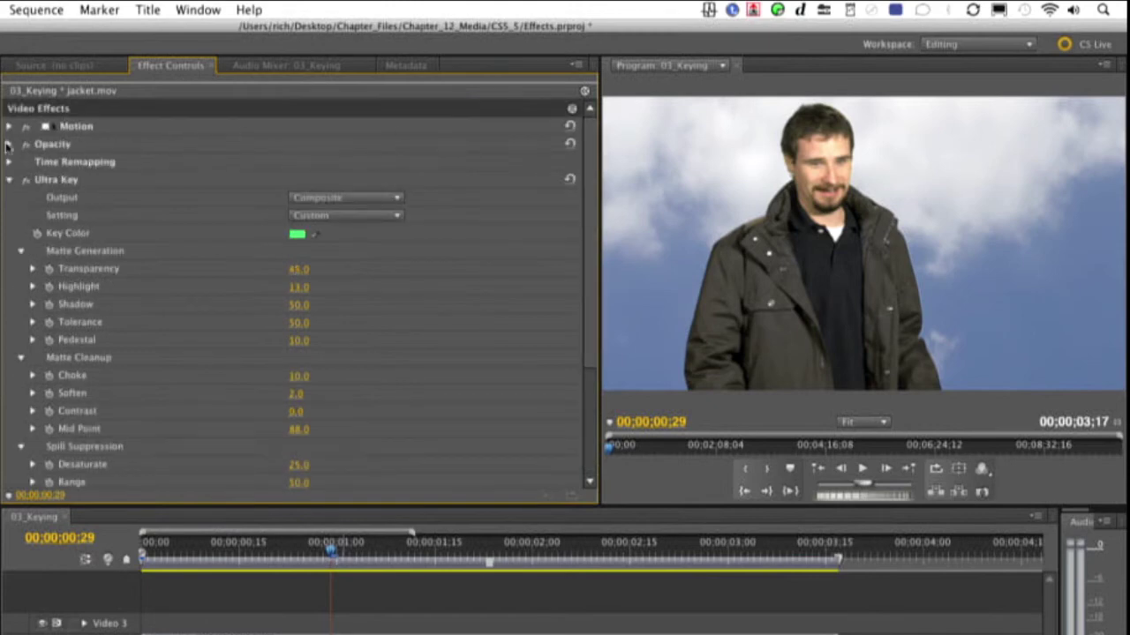
pyautogui.click(25, 180)
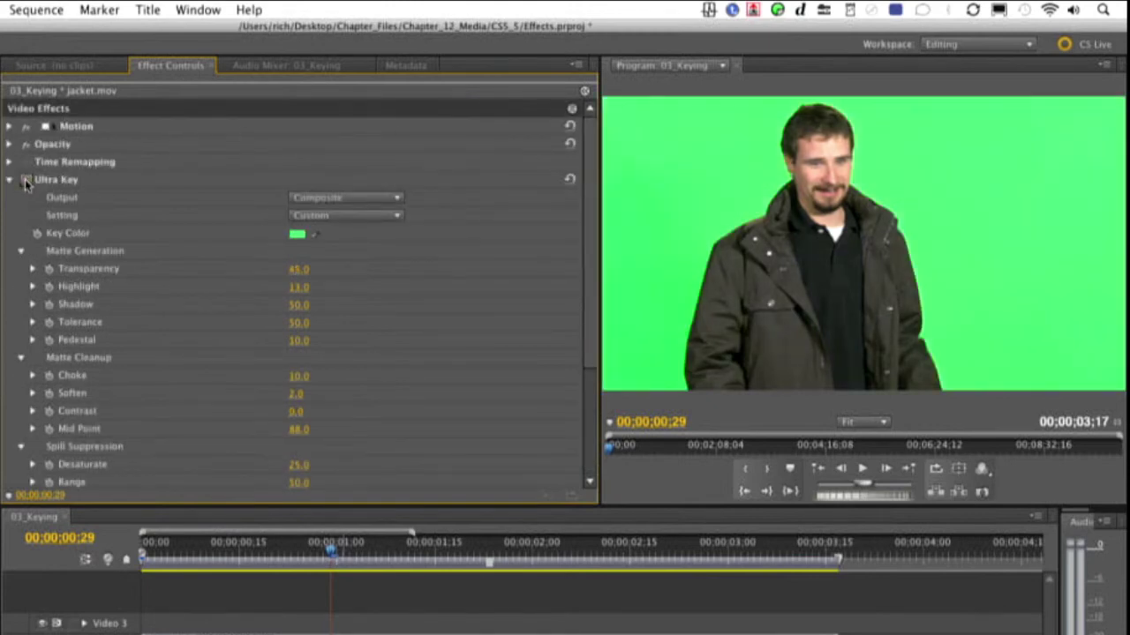
pyautogui.click(26, 180)
pyautogui.click(25, 180)
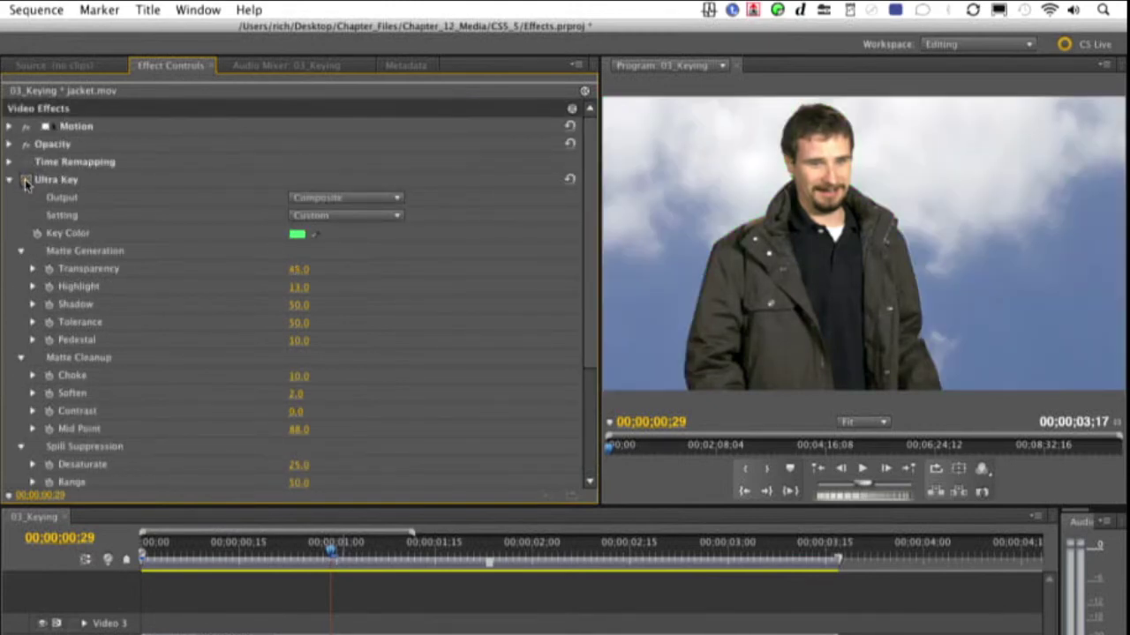
pyautogui.click(25, 180)
pyautogui.click(25, 180)
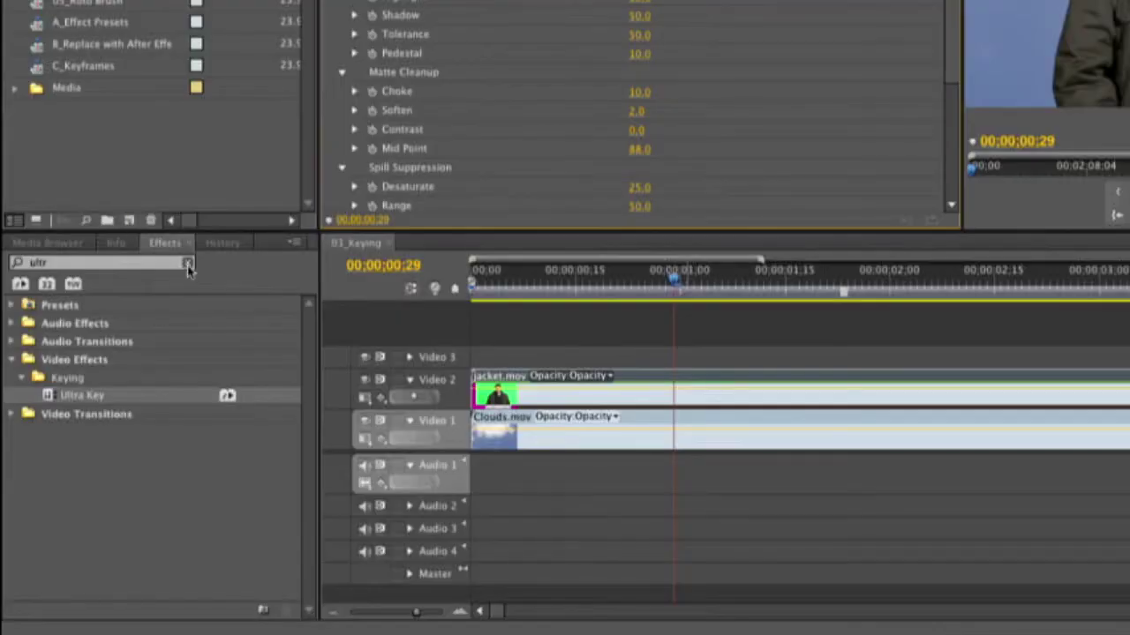
# Drag Three-Way Color Corrector from Video Effects > Color Correction onto jacket.mov
pyautogui.click(188, 263)
pyautogui.click(15, 362)
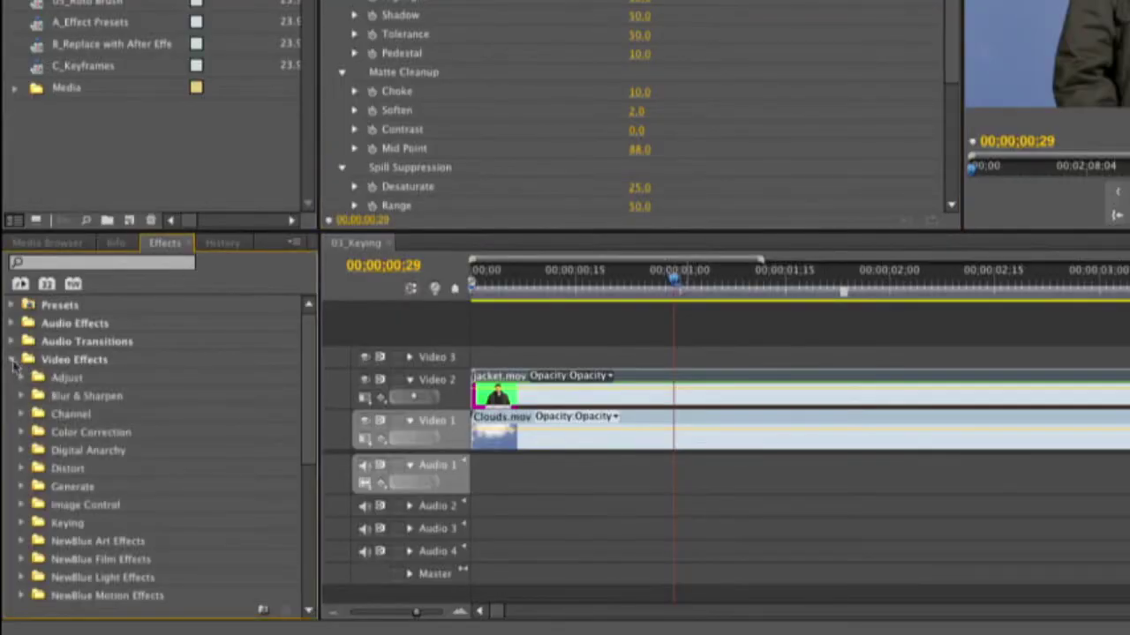
pyautogui.click(24, 431)
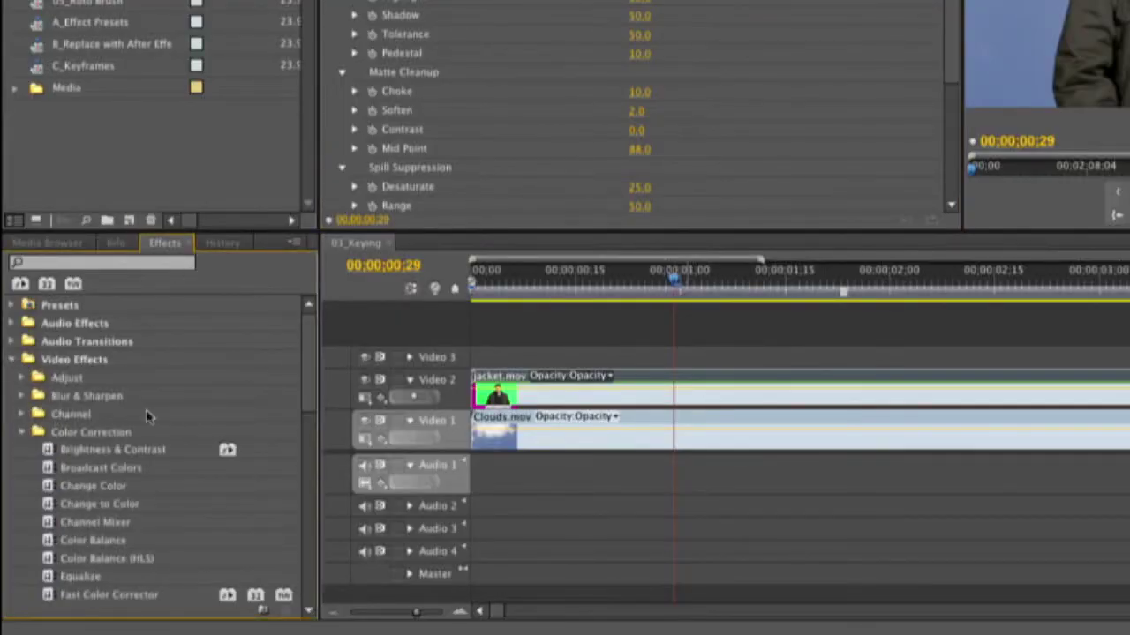
pyautogui.moveTo(310, 390); pyautogui.dragTo(310, 441)
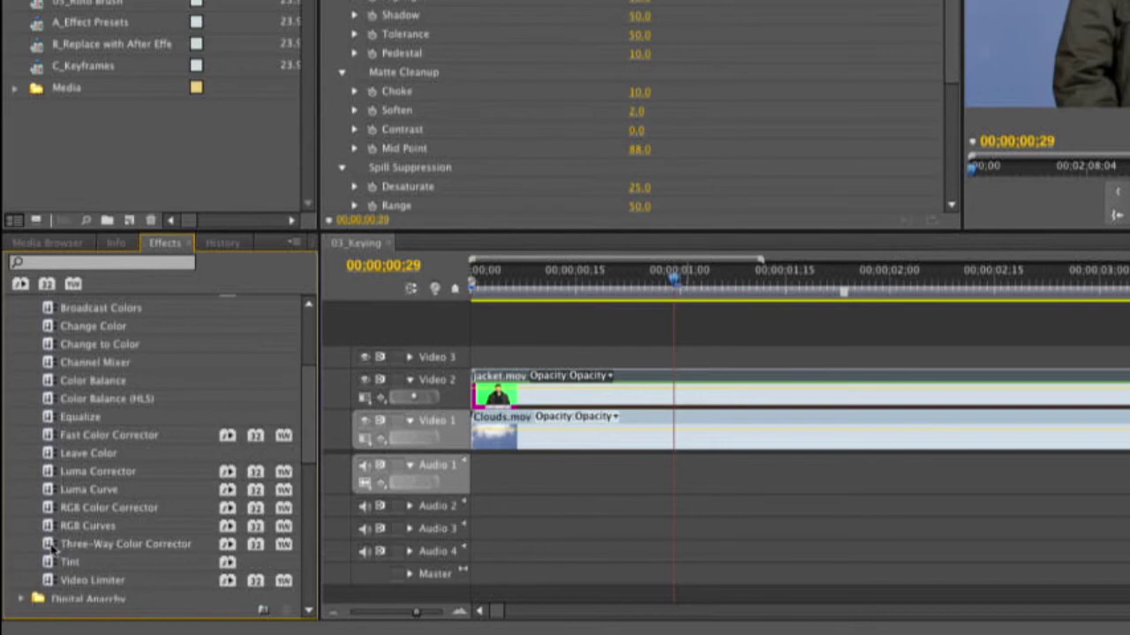
pyautogui.moveTo(51, 547); pyautogui.dragTo(567, 399)
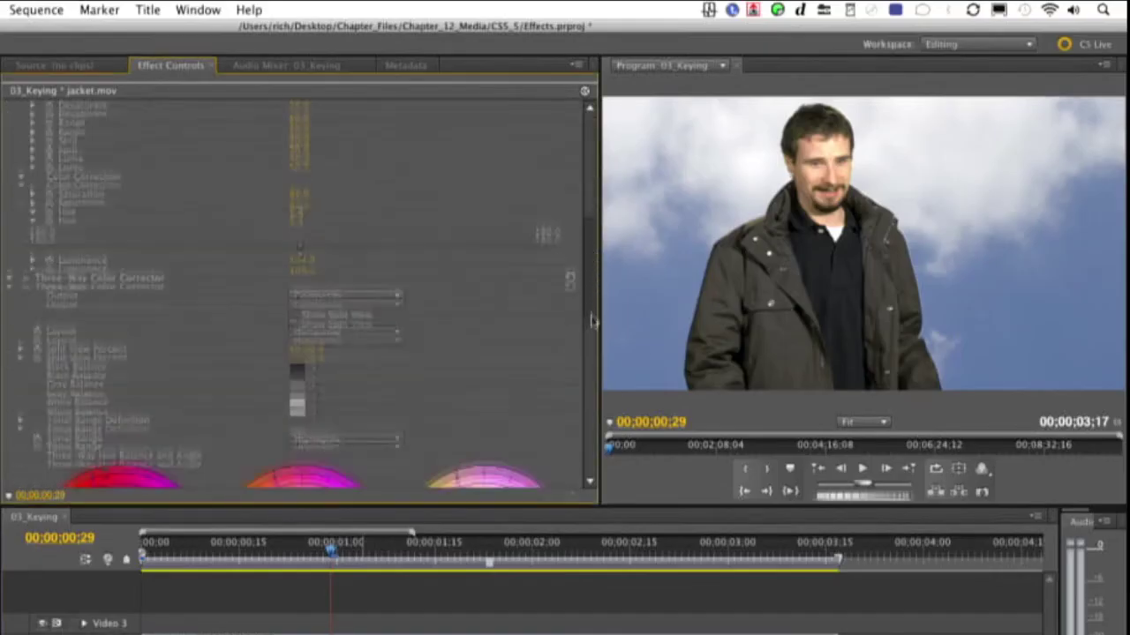
# Nudge the midtones, highlights and shadows balance wheels slightly off centre
pyautogui.scroll(-5, 371, 335)
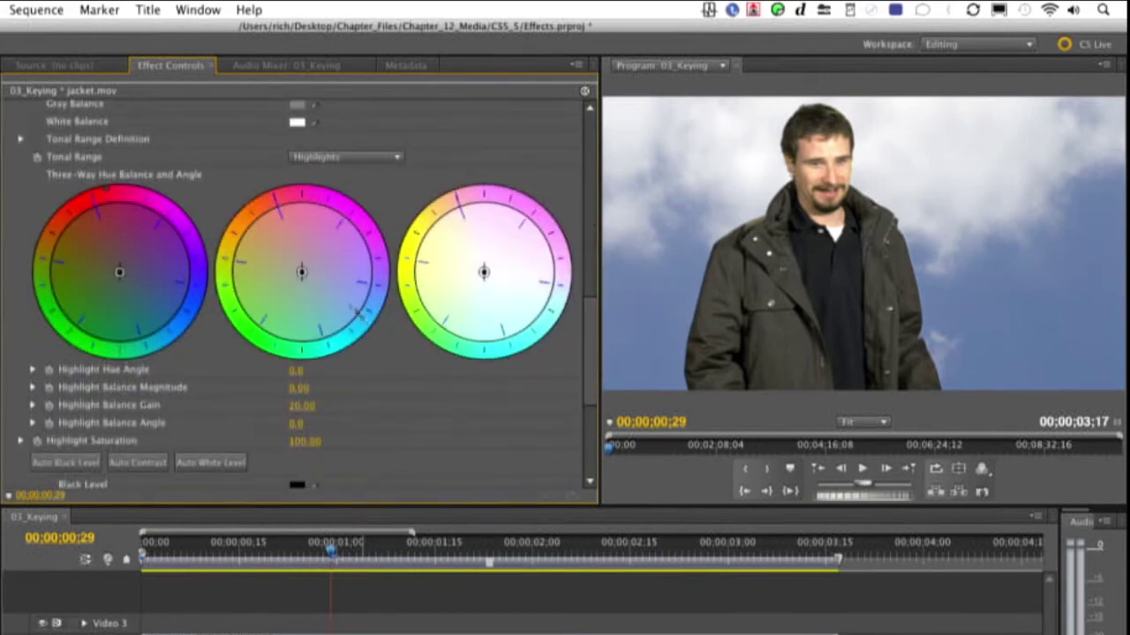
pyautogui.moveTo(303, 274)
pyautogui.mouseDown()
pyautogui.moveTo(348, 293)
pyautogui.moveTo(311, 285)
pyautogui.mouseUp()
pyautogui.moveTo(484, 273); pyautogui.dragTo(499, 283)
pyautogui.moveTo(120, 272); pyautogui.dragTo(141, 284)
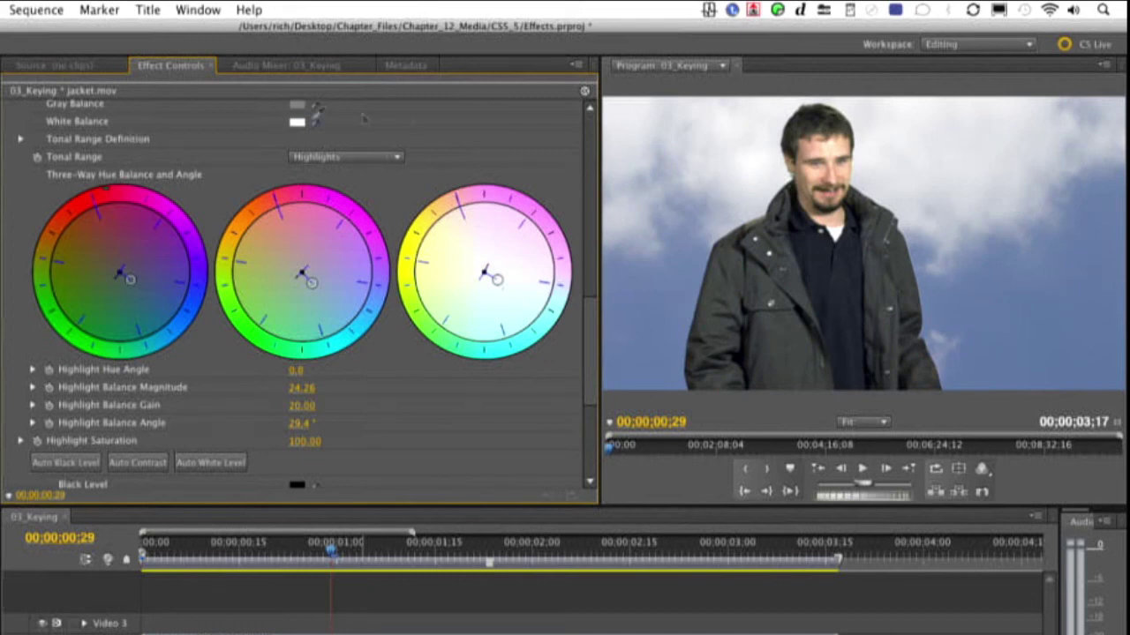
pyautogui.click(589, 109)
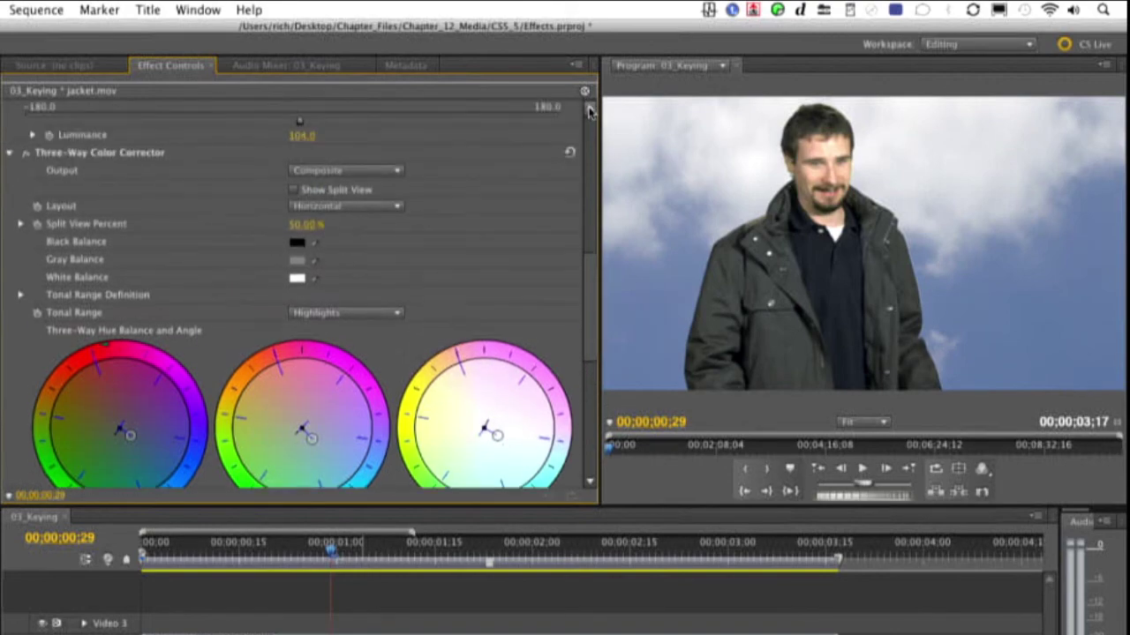